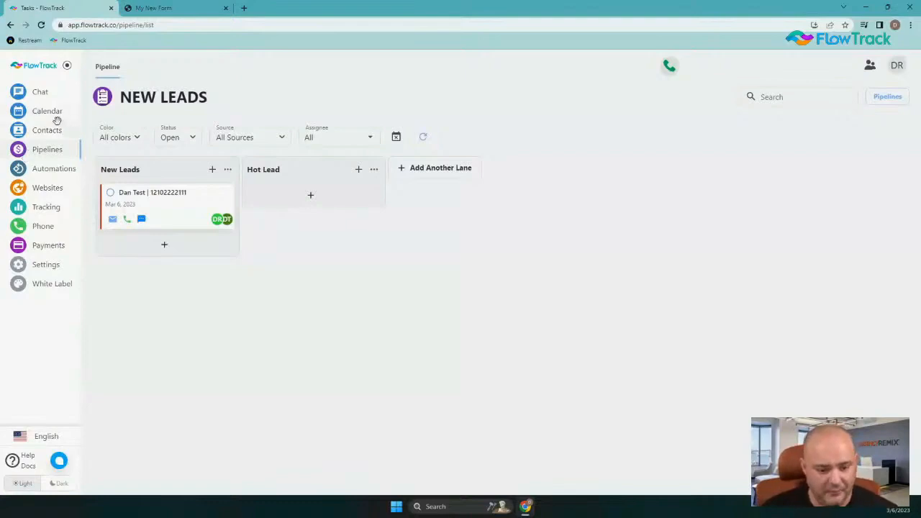
# - Start creating a new custom form in the Contacts section
pyautogui.click(48, 129)
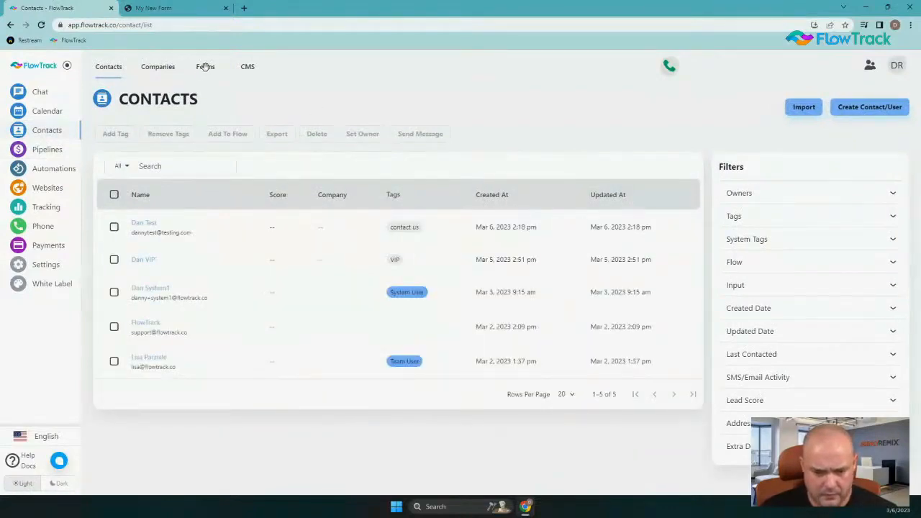
pyautogui.click(206, 66)
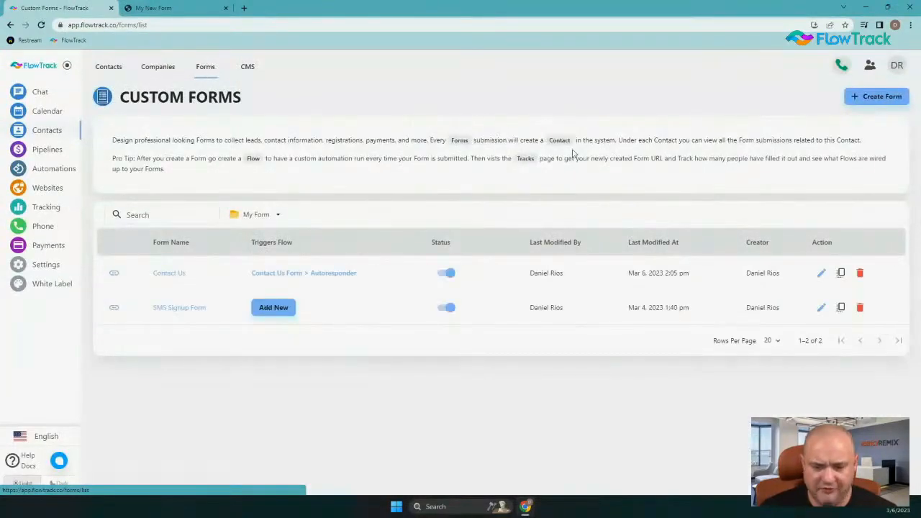
pyautogui.click(879, 96)
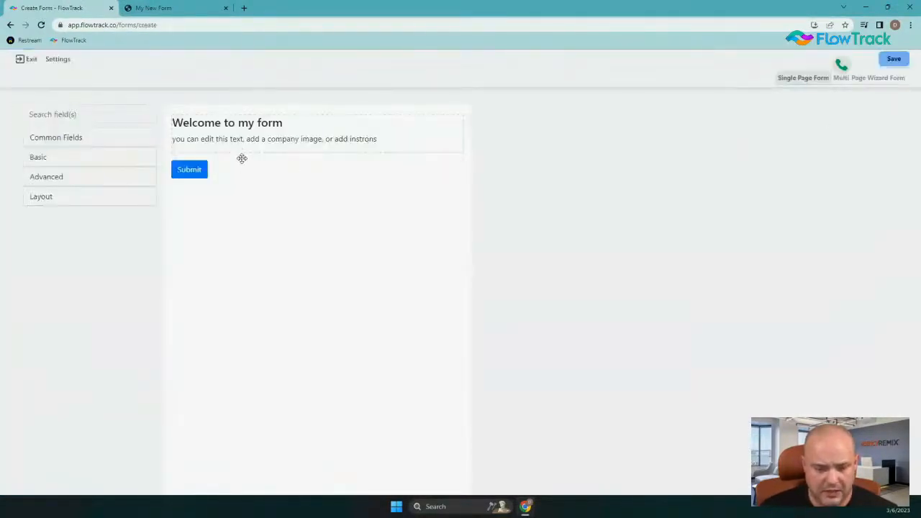
# - Replace the form's welcome heading with "Ask For A Review", delete the sample description beneath it, and save the content component
pyautogui.moveTo(276, 121)
pyautogui.click(418, 122)
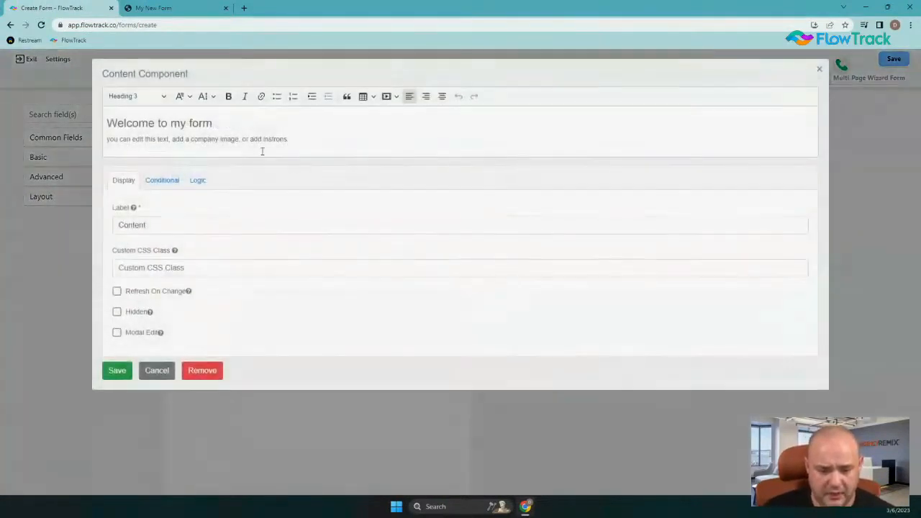
pyautogui.moveTo(235, 128); pyautogui.dragTo(3, 116)
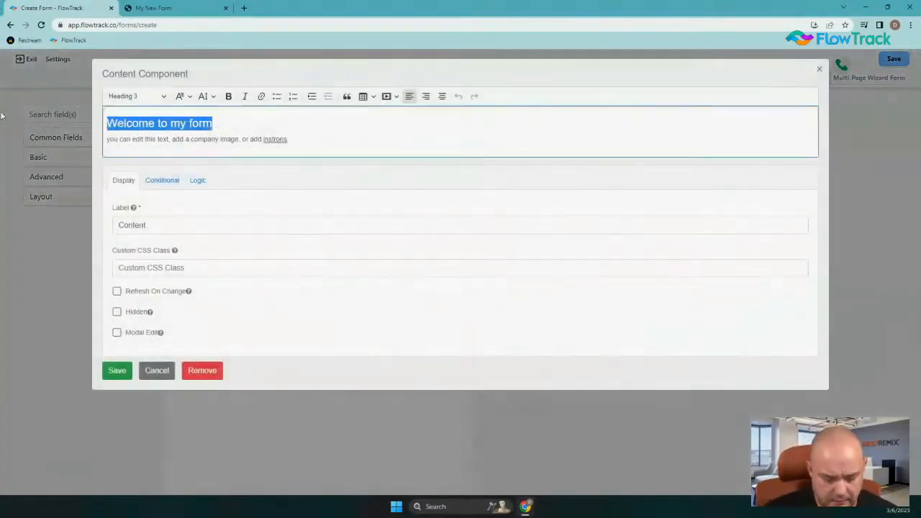
pyautogui.write('Ask For ')
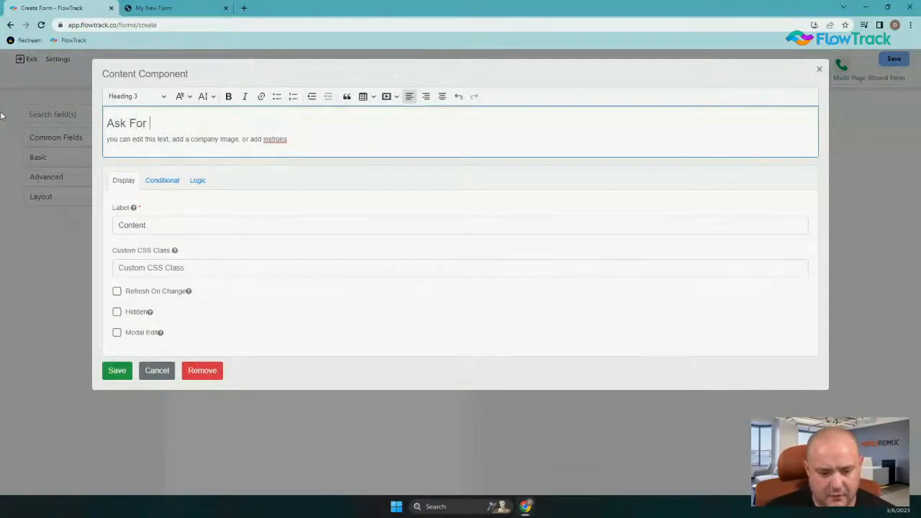
pyautogui.write('A Revei')
pyautogui.press('BackSpace')
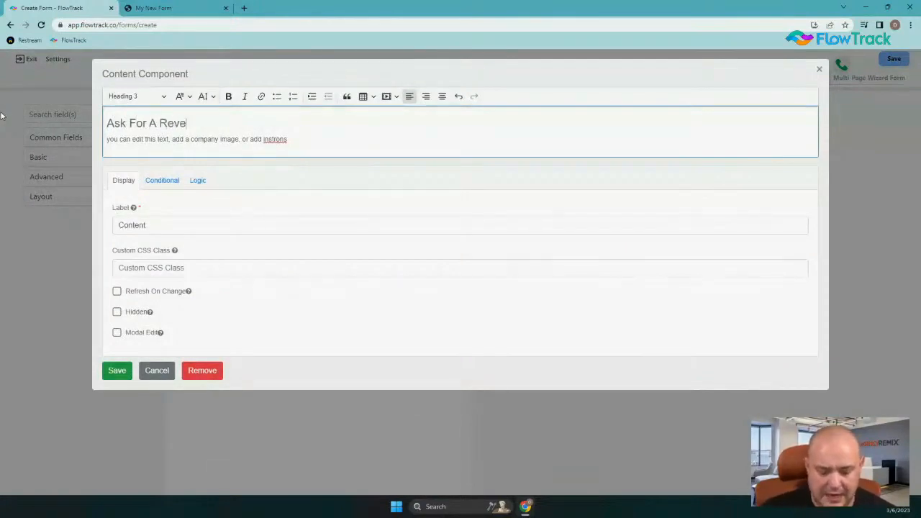
pyautogui.press('BackSpace')
pyautogui.write('iew')
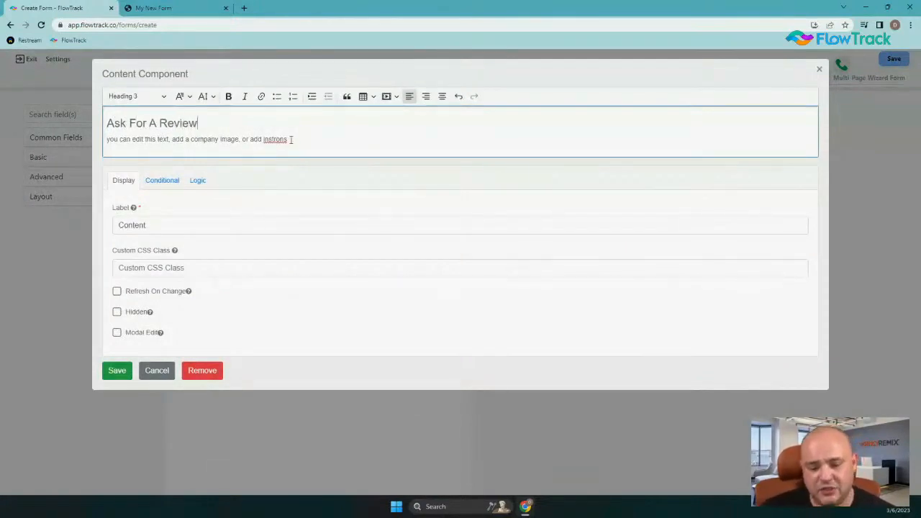
pyautogui.moveTo(290, 140); pyautogui.dragTo(50, 141)
pyautogui.press('BackSpace')
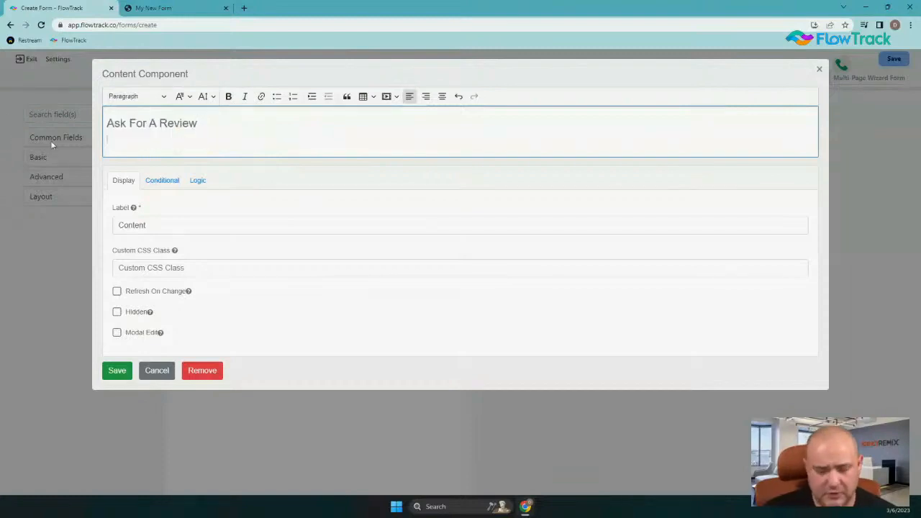
pyautogui.click(119, 371)
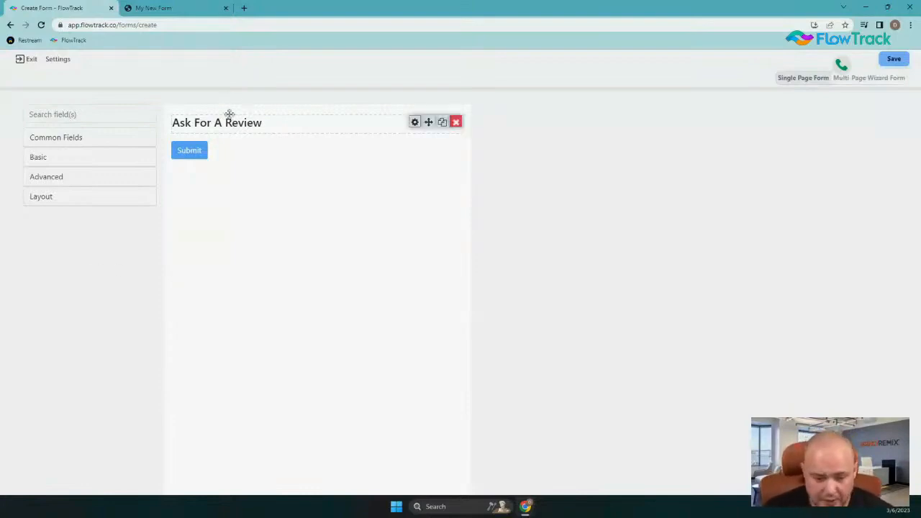
# - Center the "Ask For A Review" heading and save the content component
pyautogui.click(413, 123)
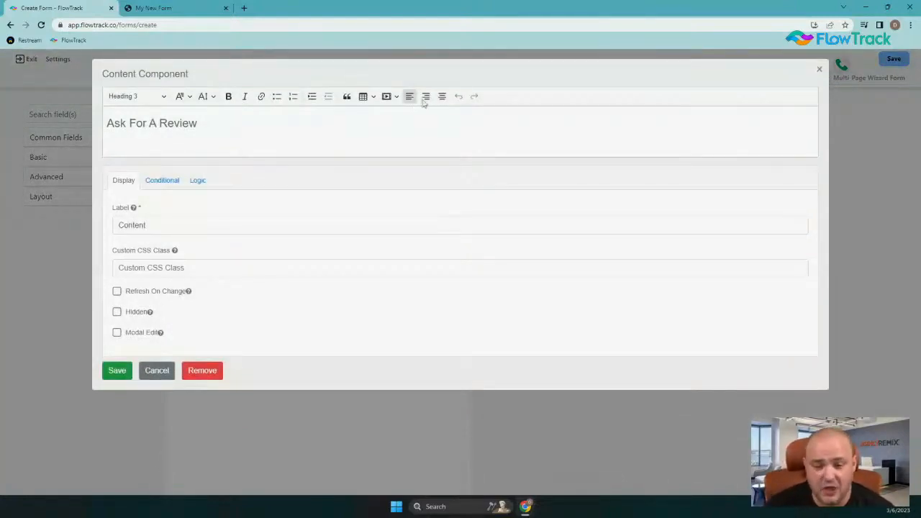
pyautogui.click(442, 97)
pyautogui.click(115, 373)
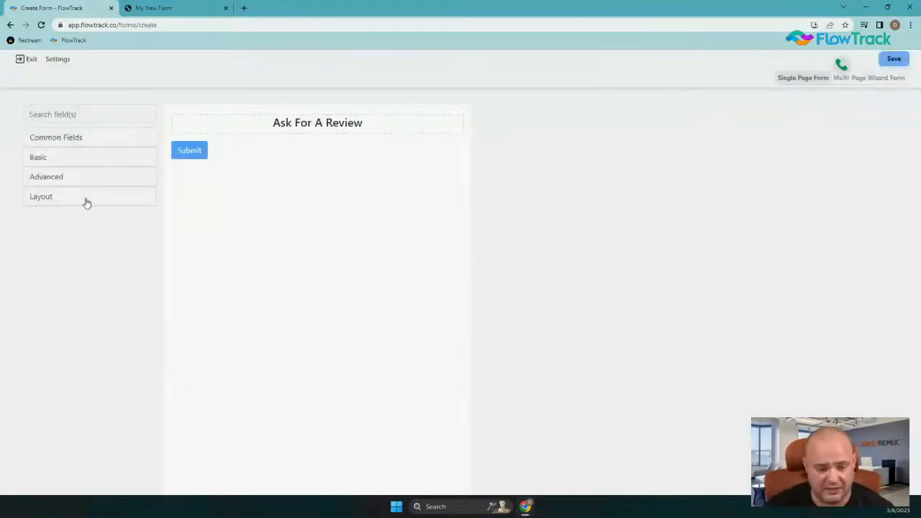
# - Add the First Name and Last Name common fields below the form's heading
pyautogui.click(72, 140)
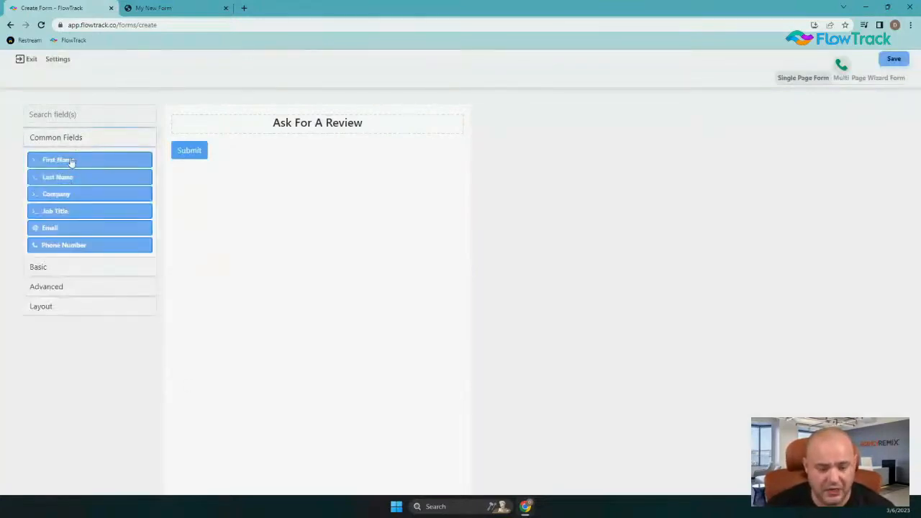
pyautogui.moveTo(70, 160); pyautogui.dragTo(287, 137)
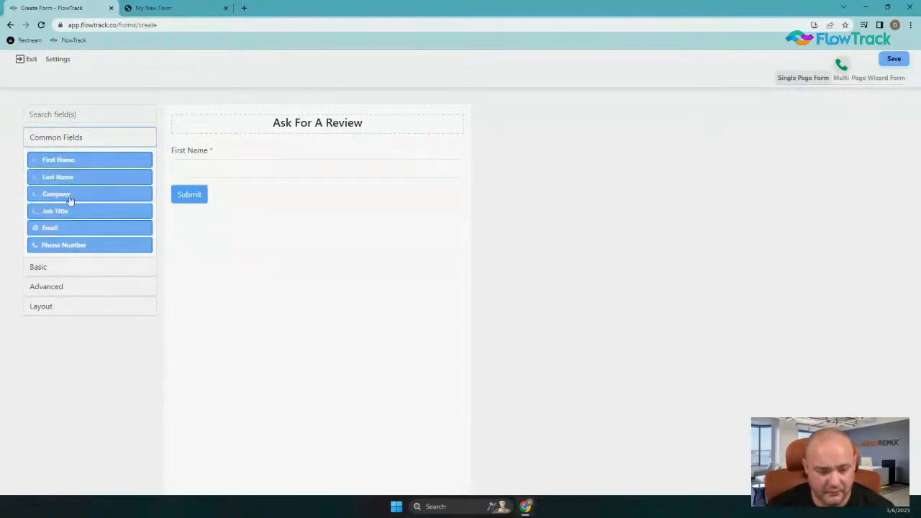
pyautogui.click(73, 268)
pyautogui.click(72, 156)
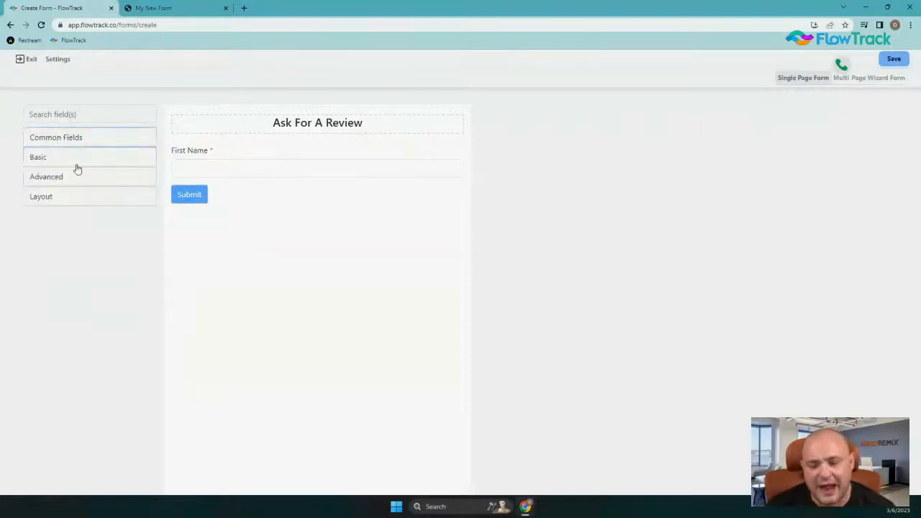
pyautogui.click(64, 142)
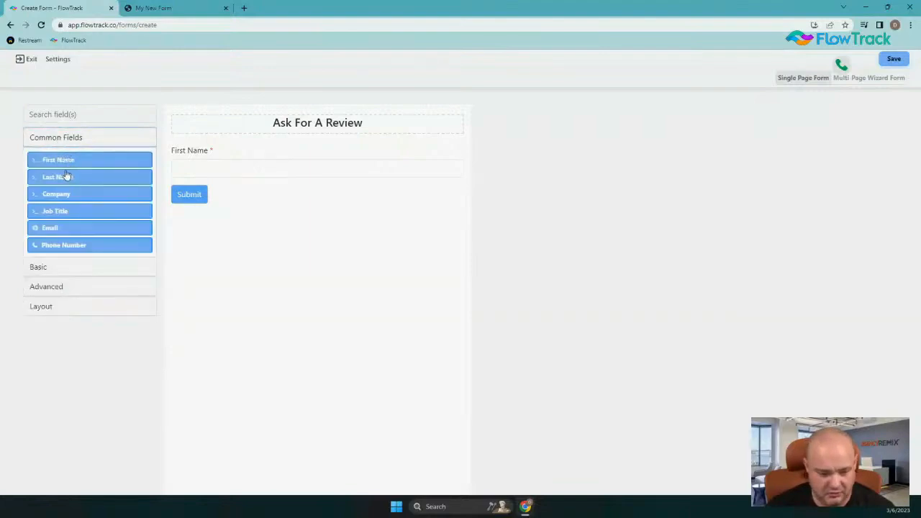
pyautogui.moveTo(65, 176); pyautogui.dragTo(298, 180)
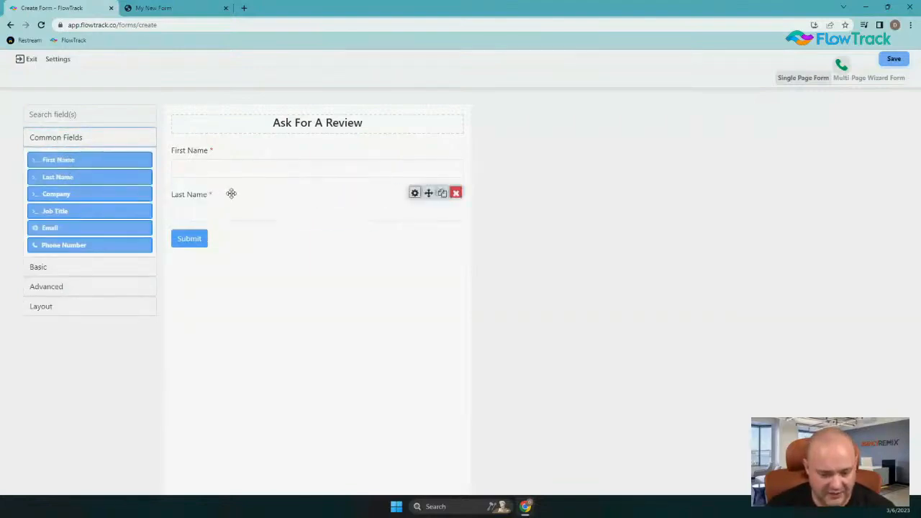
# - Make the Last Name field not required, and add a Phone Number field below it
pyautogui.click(415, 194)
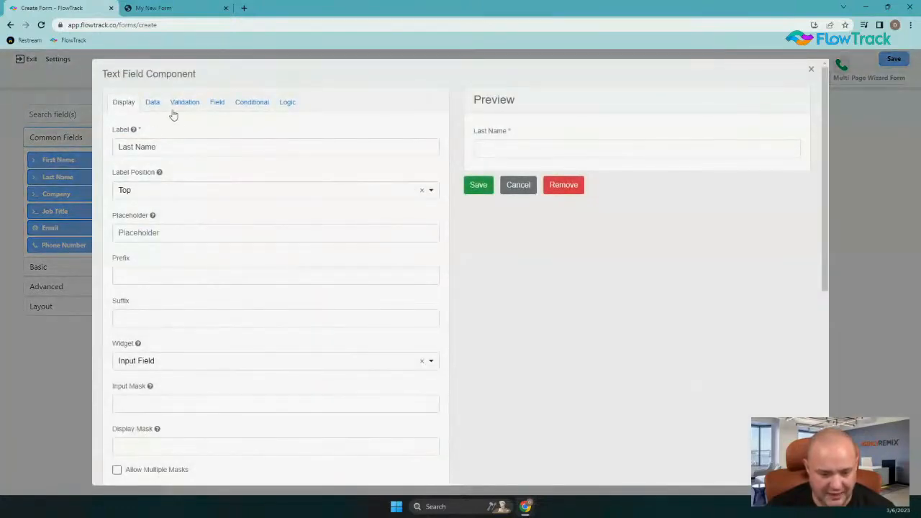
pyautogui.click(152, 102)
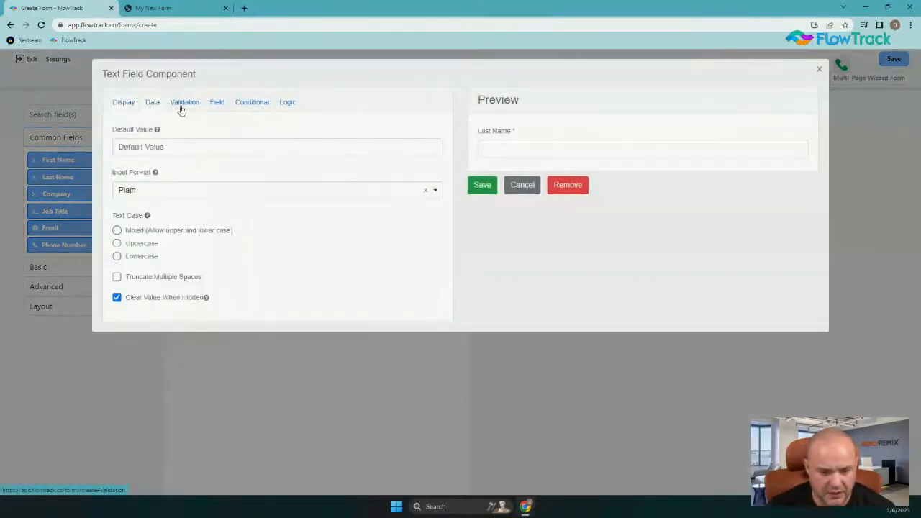
pyautogui.click(184, 103)
pyautogui.click(117, 171)
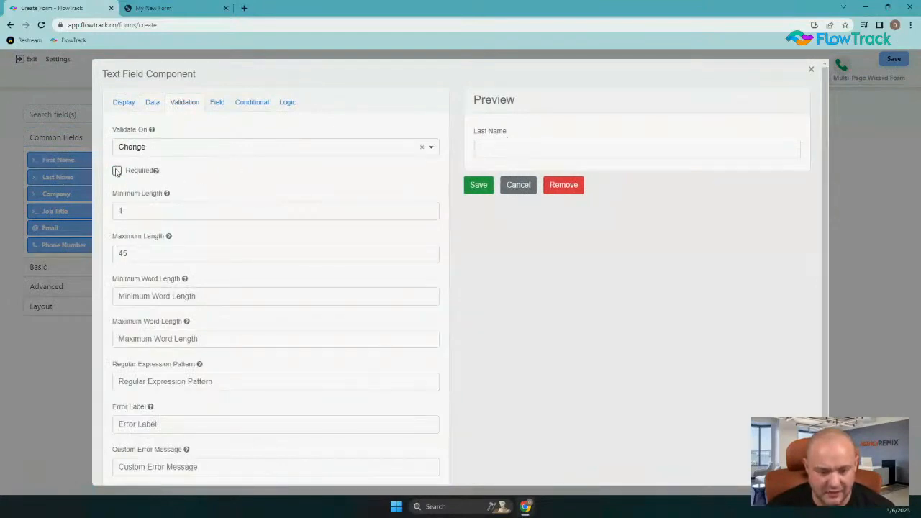
pyautogui.click(117, 171)
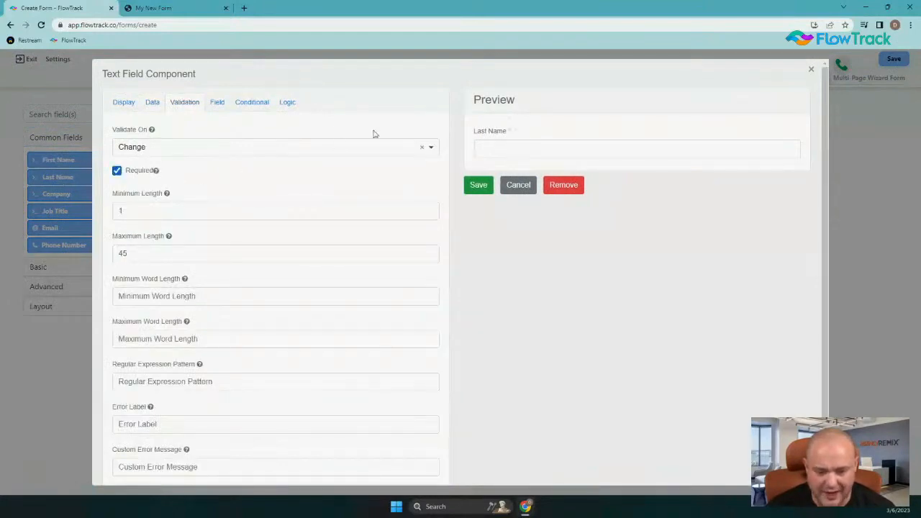
pyautogui.click(116, 171)
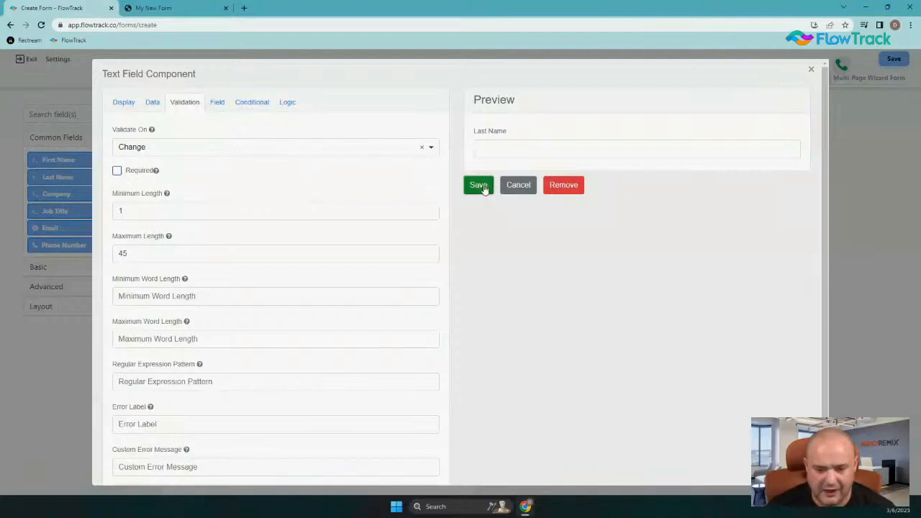
pyautogui.click(479, 184)
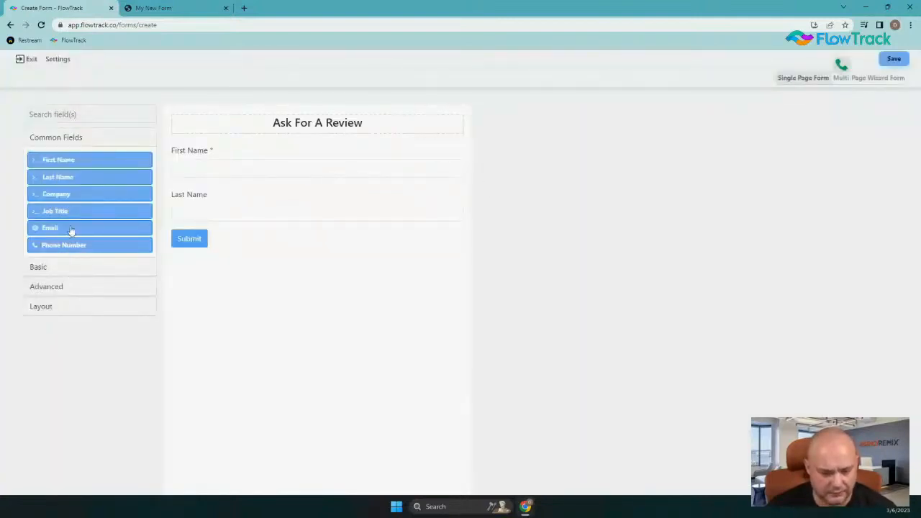
pyautogui.moveTo(68, 245); pyautogui.dragTo(298, 225)
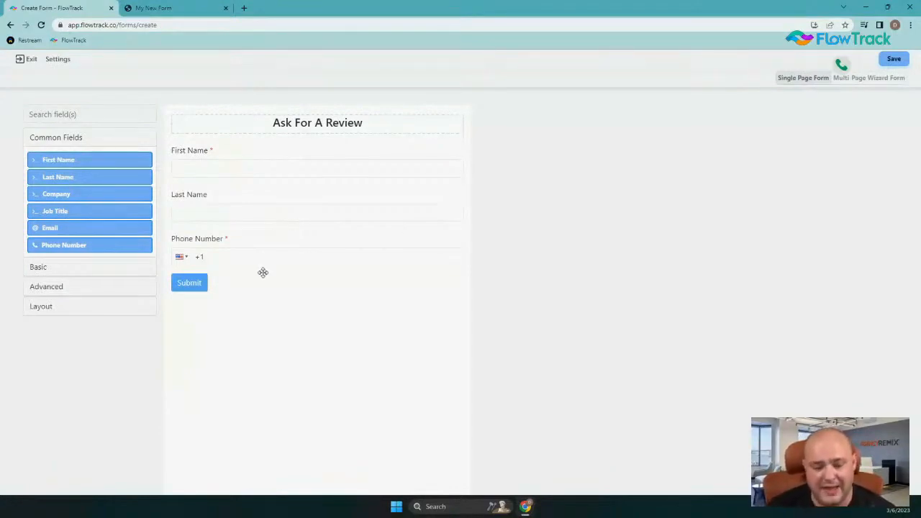
# - Turn the form's Submit button into a block button labelled "Send Review Link" and save the component
pyautogui.moveTo(204, 286)
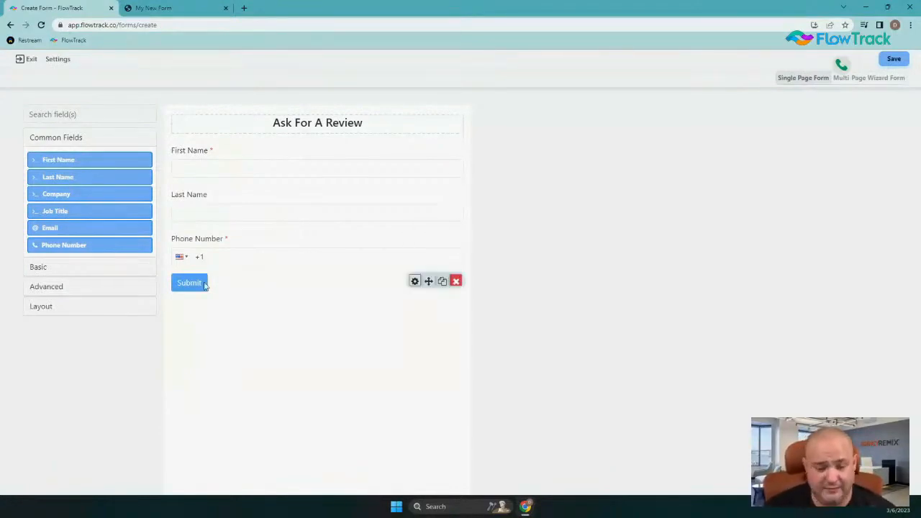
pyautogui.click(415, 281)
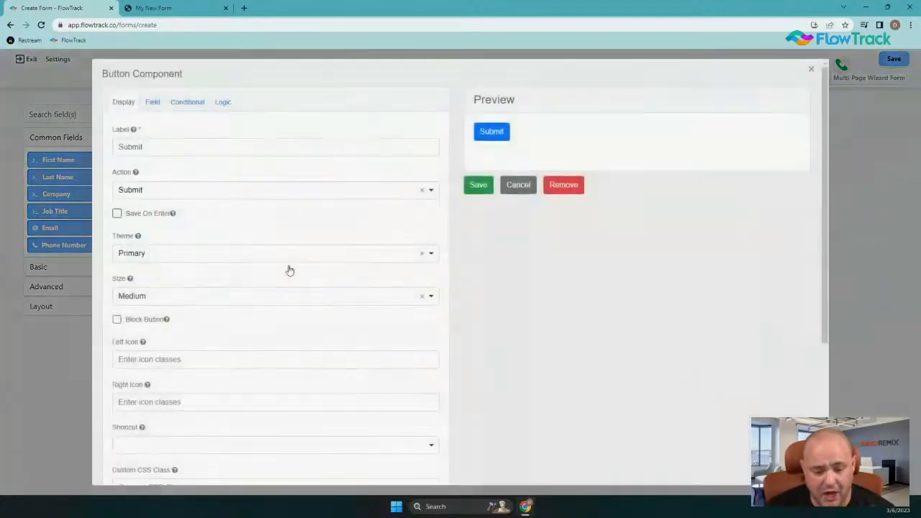
pyautogui.click(129, 319)
pyautogui.moveTo(189, 151); pyautogui.dragTo(102, 153)
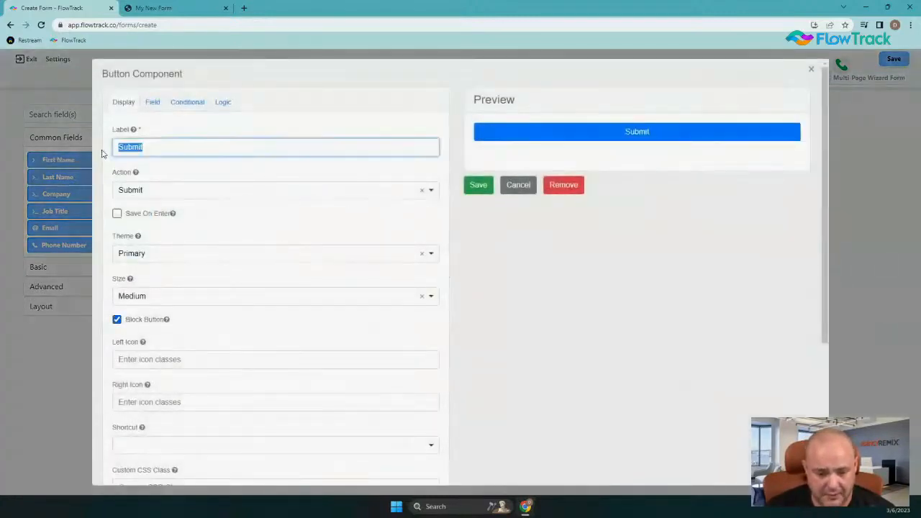
pyautogui.write('S')
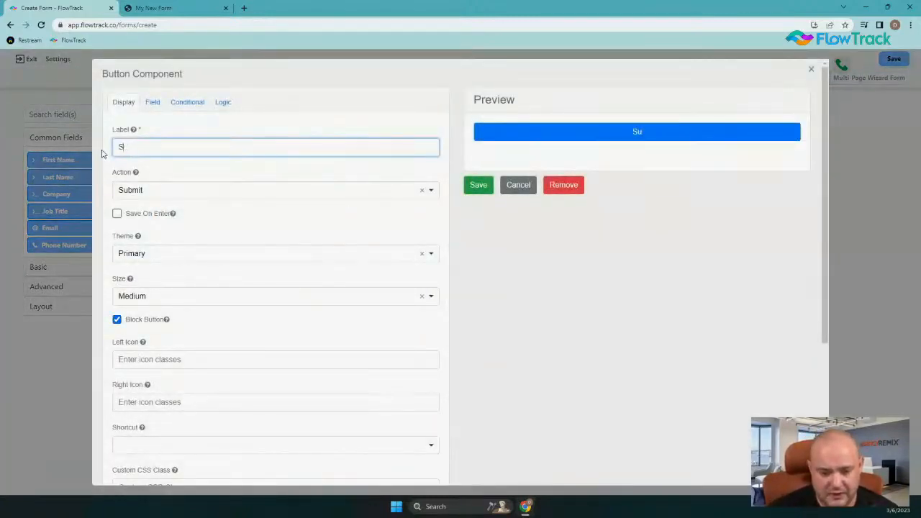
pyautogui.write('end Reveiw')
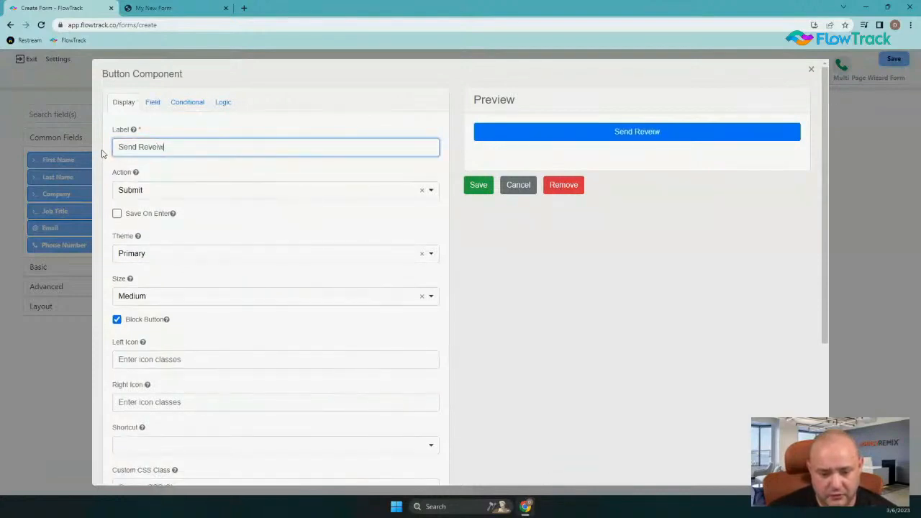
pyautogui.press('BackSpace')
pyautogui.press('BackSpace')
pyautogui.press('BackSpace')
pyautogui.write('iew Link')
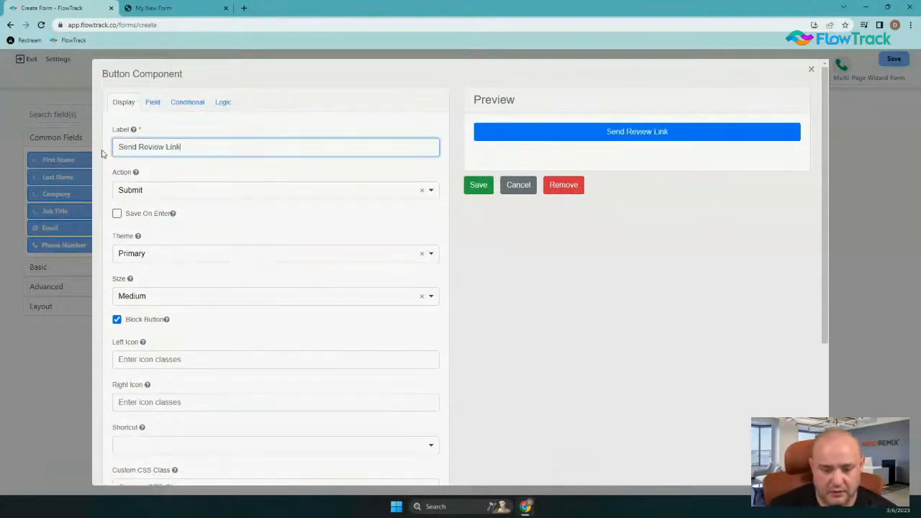
pyautogui.click(478, 186)
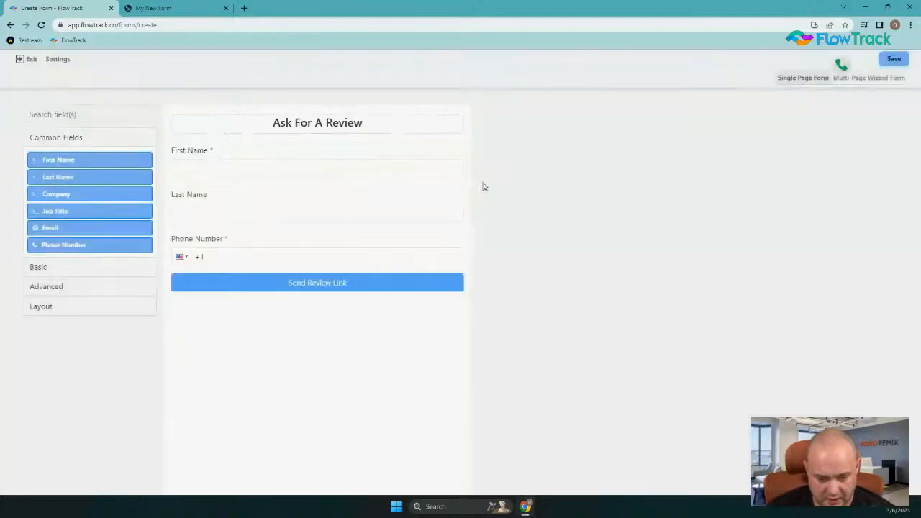
# - Save the form under the name "Review Link Submit" and open its live form page
pyautogui.click(893, 59)
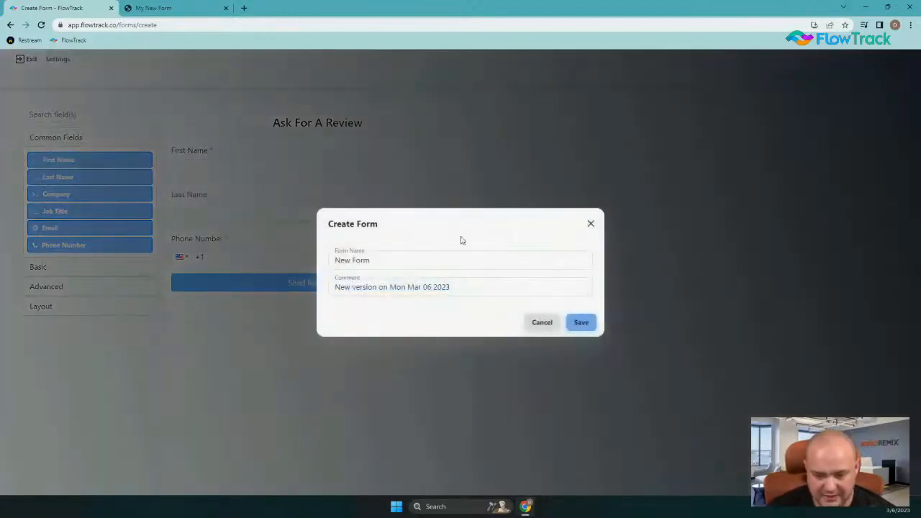
pyautogui.hotkey('ctrl', 'a')
pyautogui.write('Review')
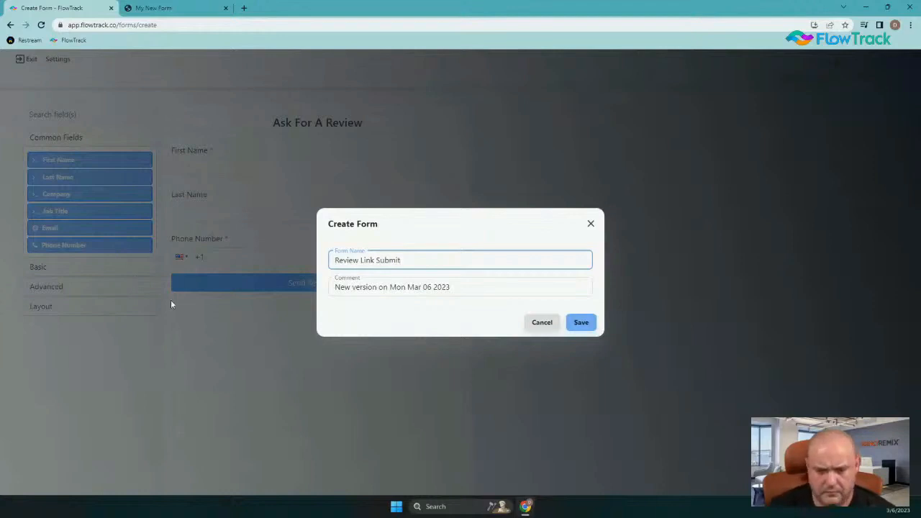
pyautogui.click(582, 326)
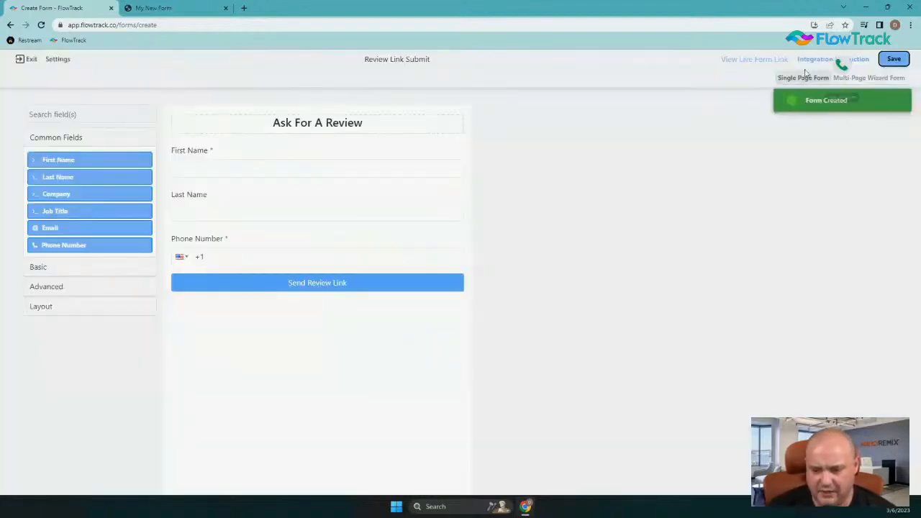
pyautogui.click(767, 60)
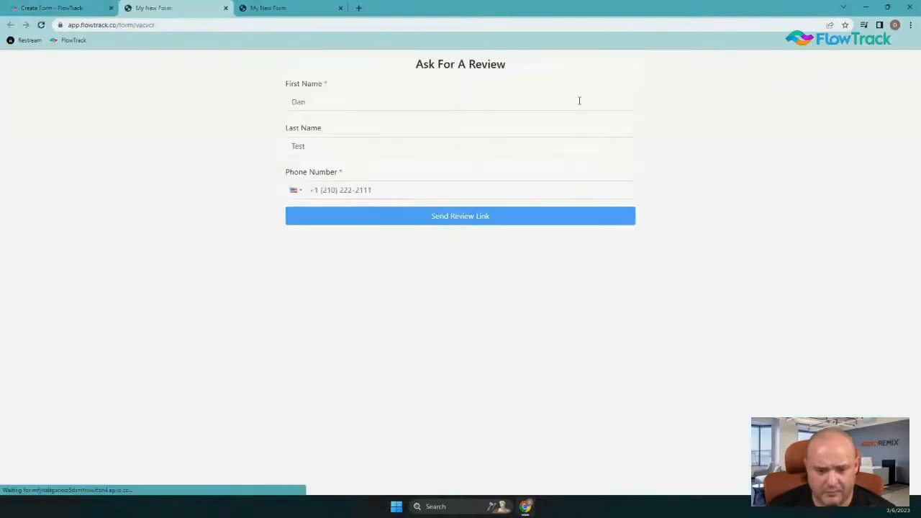
# - Return to the form editor, exit it, and open the Automations flow list
pyautogui.click(172, 24)
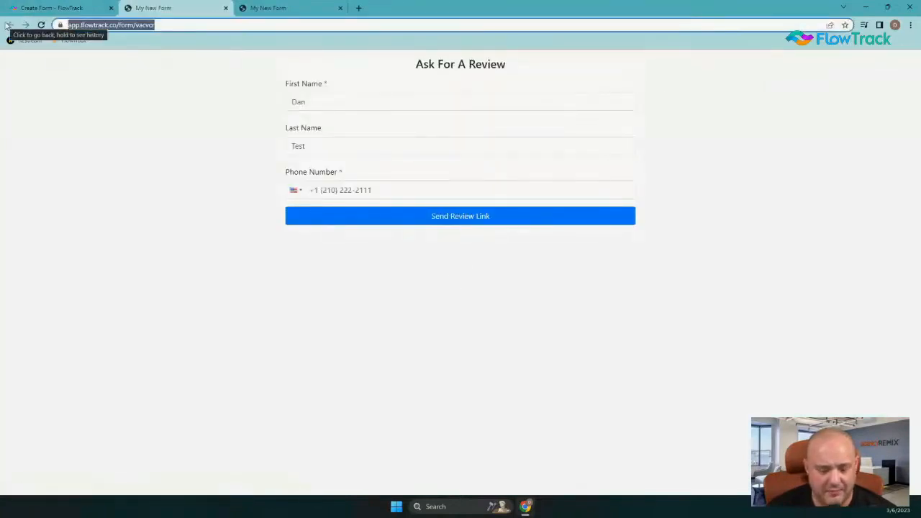
pyautogui.click(68, 8)
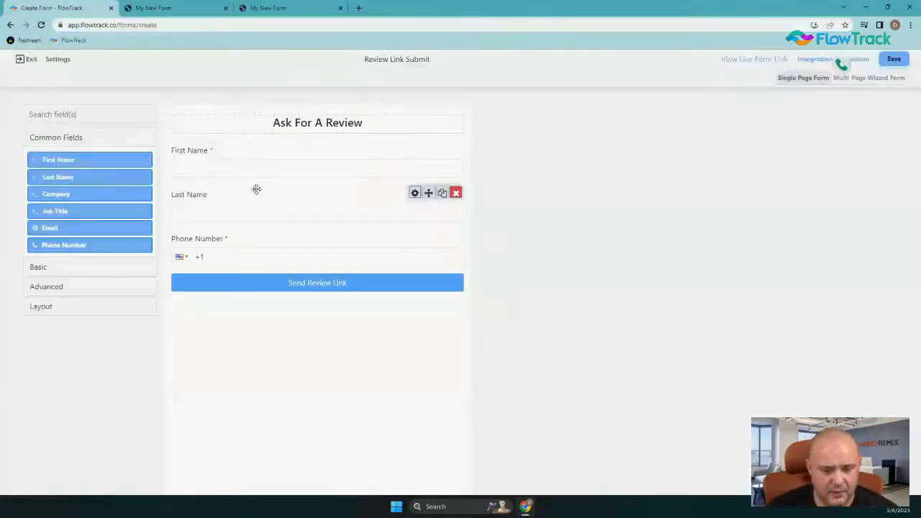
pyautogui.click(27, 61)
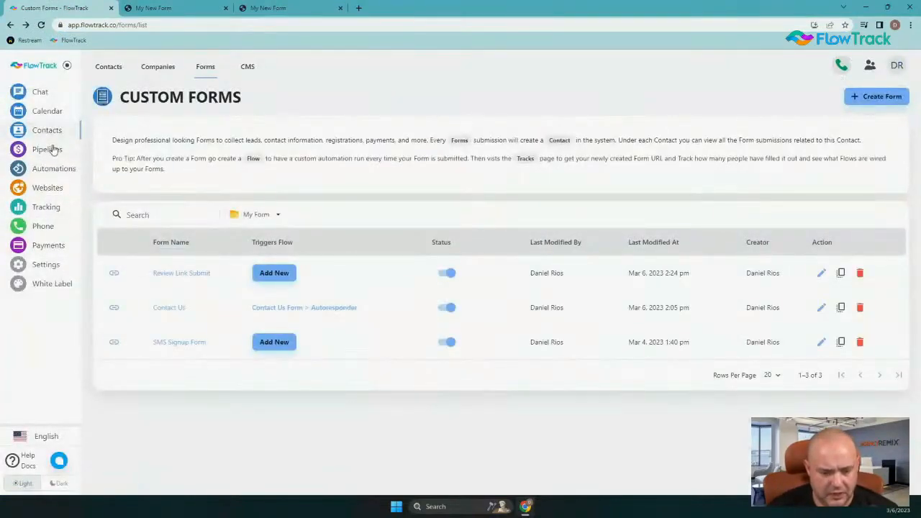
pyautogui.click(48, 168)
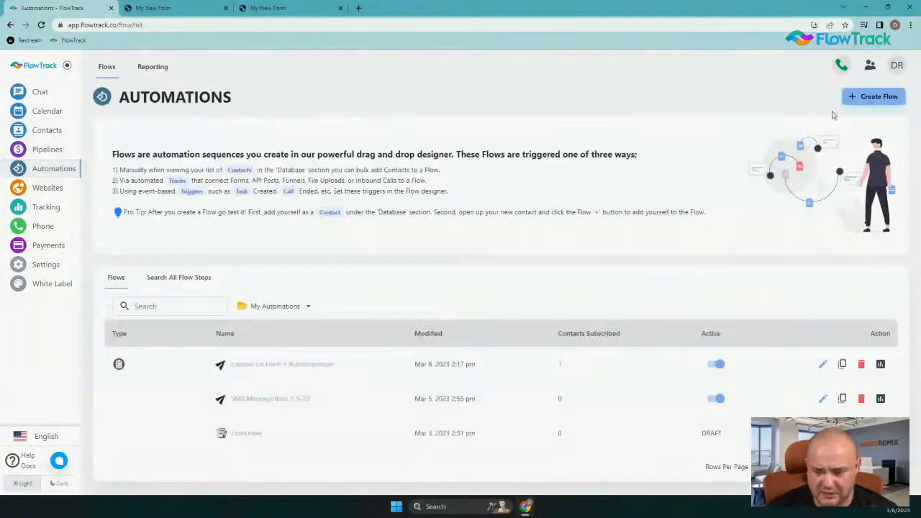
# - Create a flow that processes form submissions from the "Review Link Submit" form
pyautogui.click(890, 96)
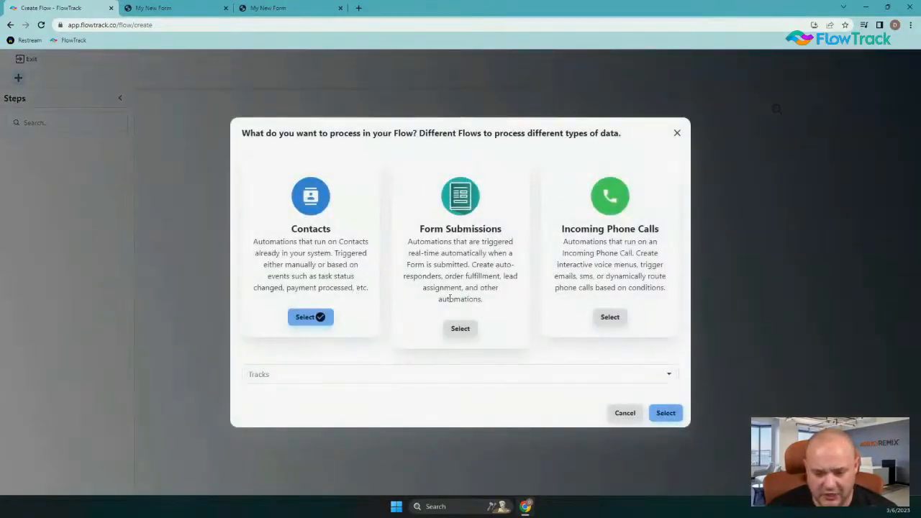
pyautogui.click(461, 329)
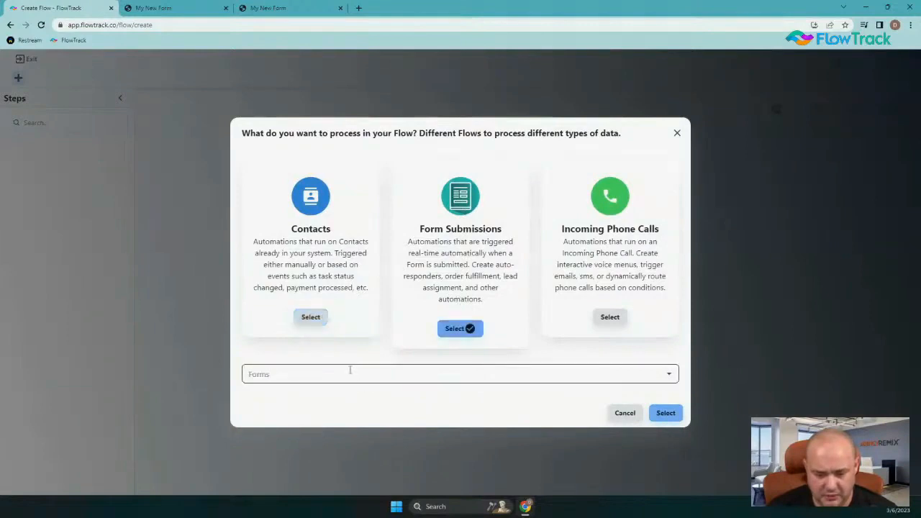
pyautogui.click(349, 371)
pyautogui.click(315, 397)
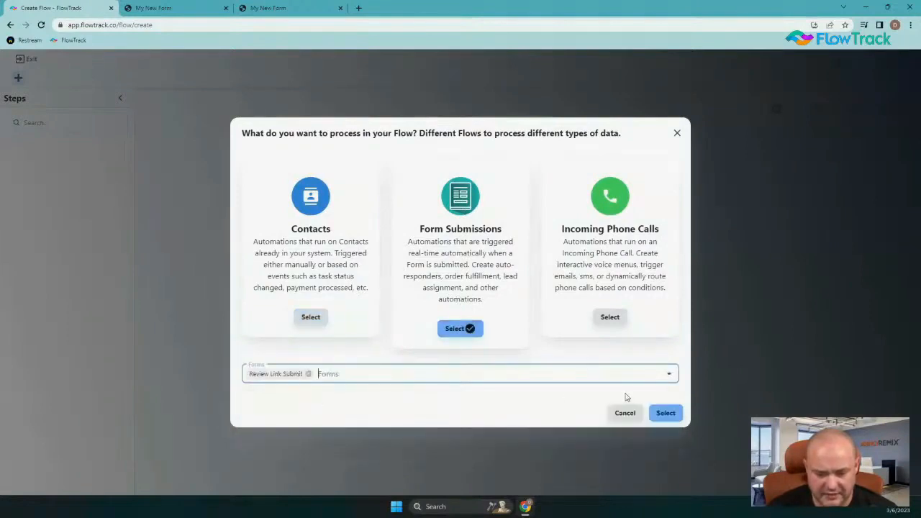
pyautogui.click(664, 411)
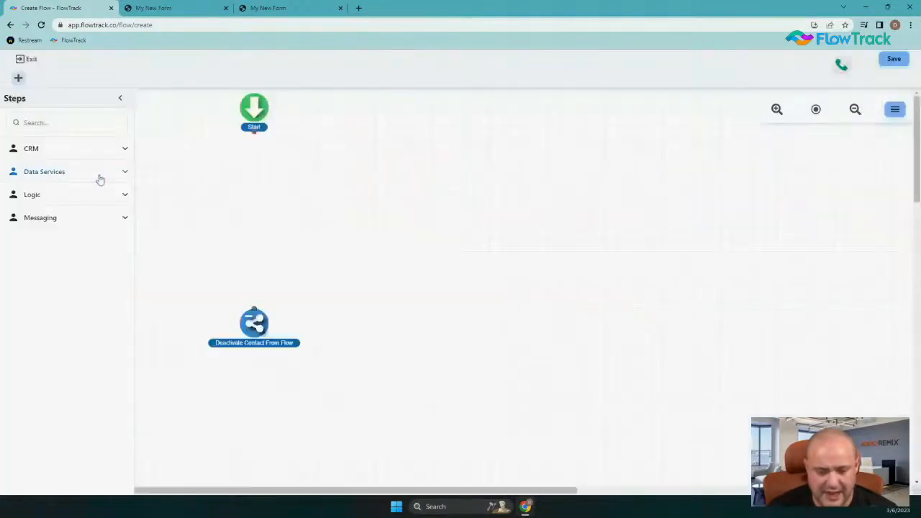
# - Add a Lookup contact step that searches by the contact's Phone field, place it below Start, and connect Start to it
pyautogui.click(55, 150)
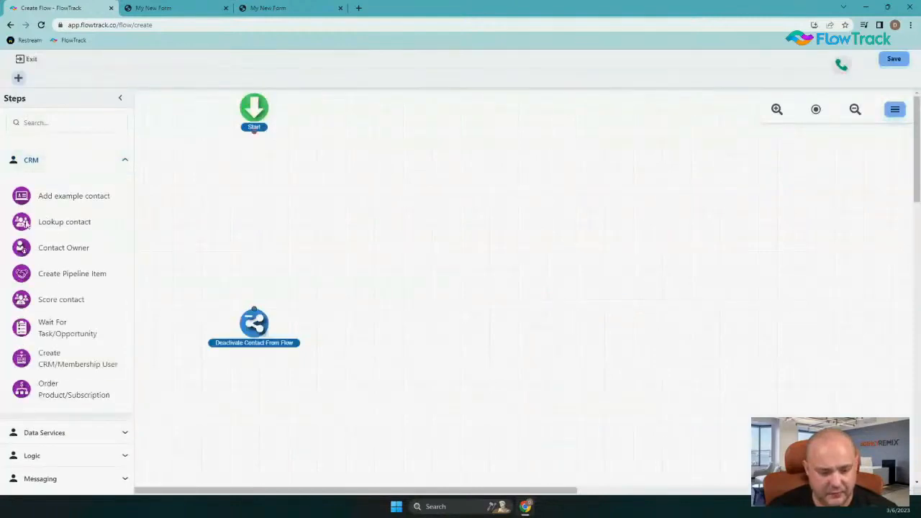
pyautogui.moveTo(25, 223); pyautogui.dragTo(270, 164)
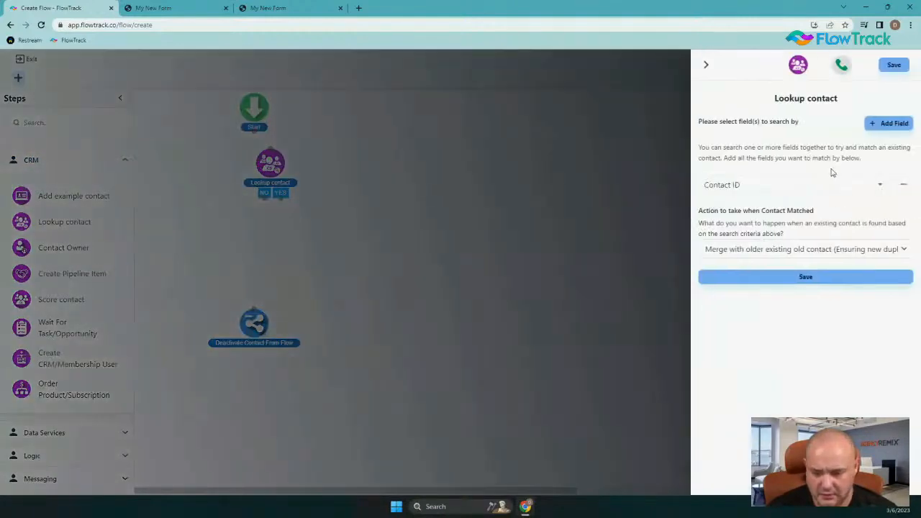
pyautogui.click(804, 185)
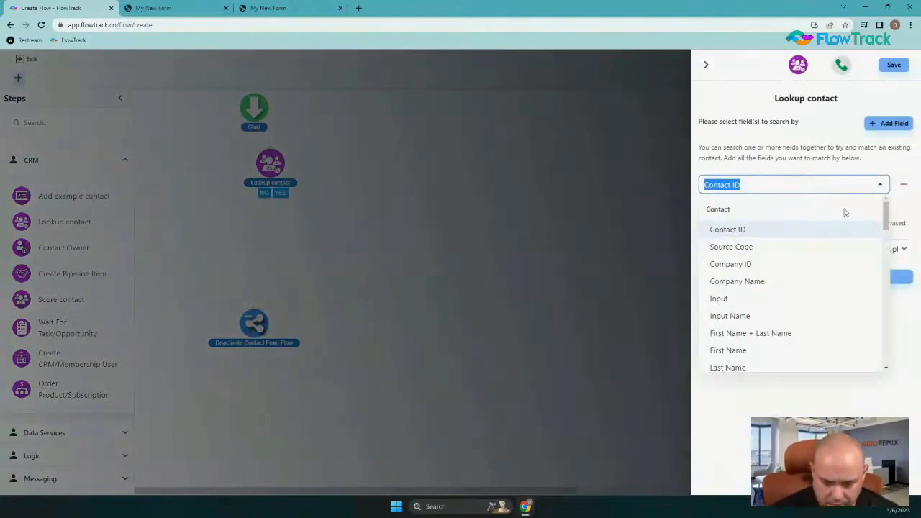
pyautogui.write('pho')
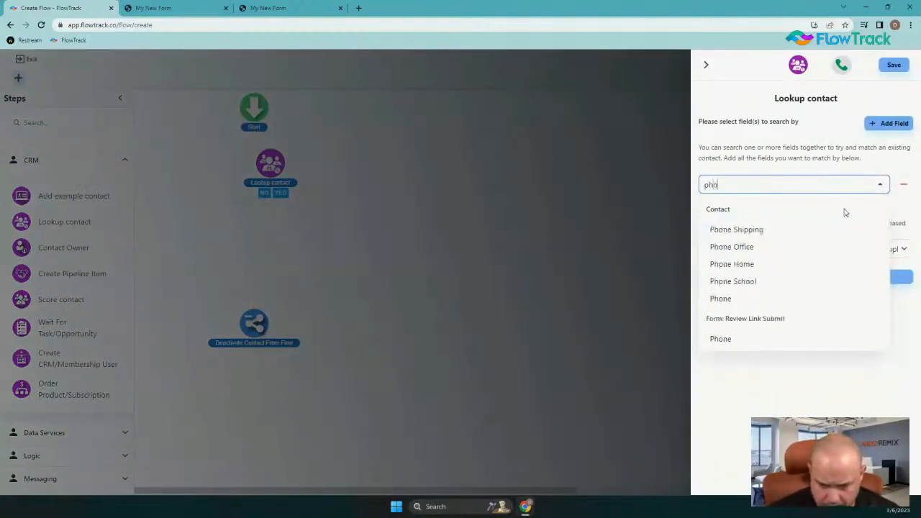
pyautogui.write('ne')
pyautogui.click(748, 299)
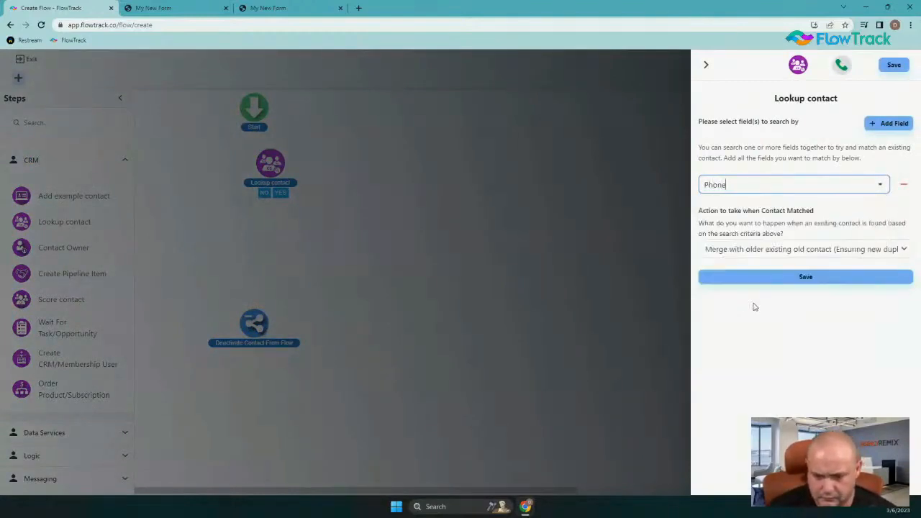
pyautogui.click(820, 276)
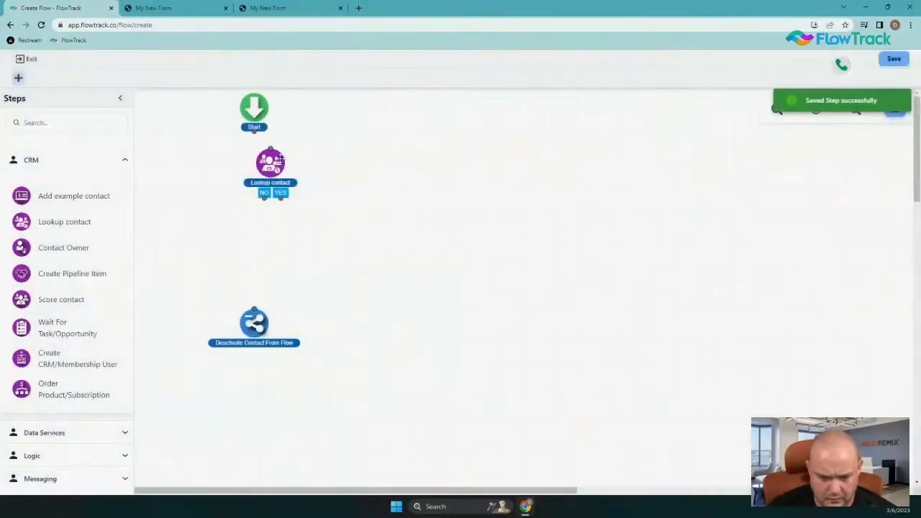
pyautogui.moveTo(279, 158); pyautogui.dragTo(262, 165)
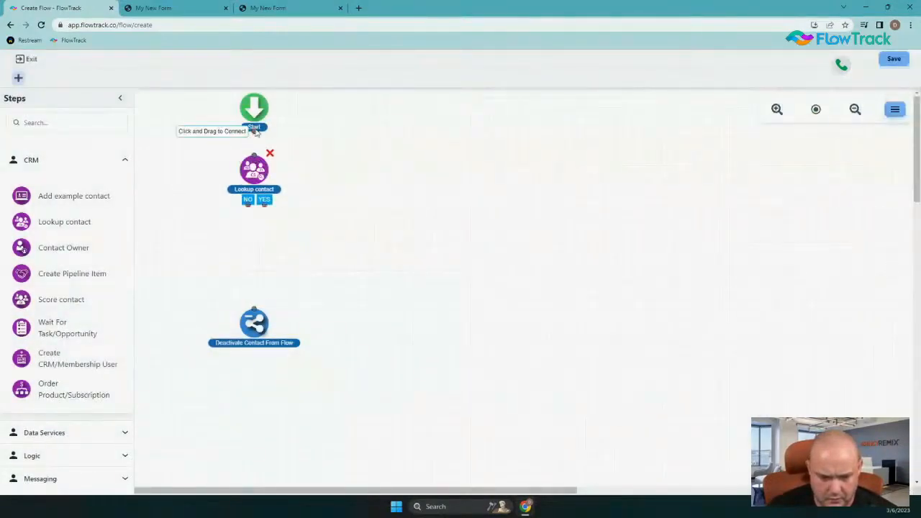
pyautogui.moveTo(253, 159); pyautogui.dragTo(264, 194)
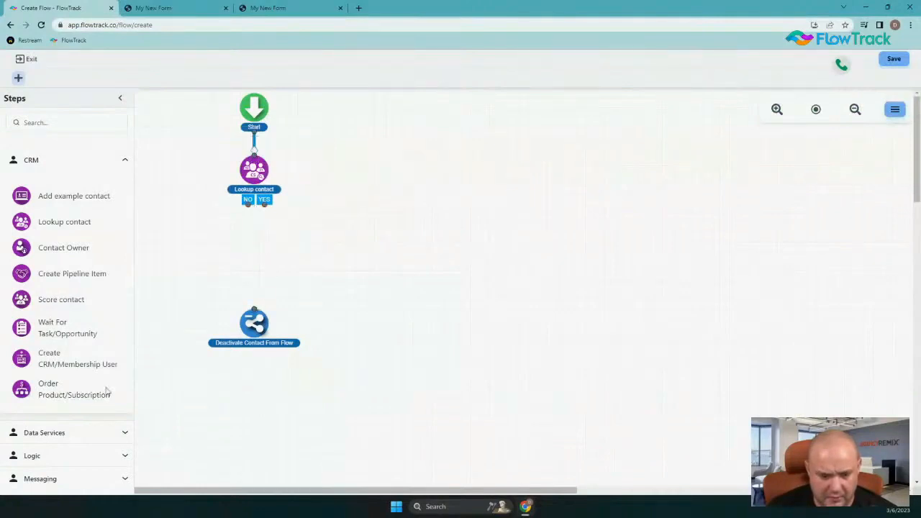
# - Add a Send SMS/MMS step below Lookup contact and insert two blank lines above "Reply STOP to cancel" in its message
pyautogui.click(50, 432)
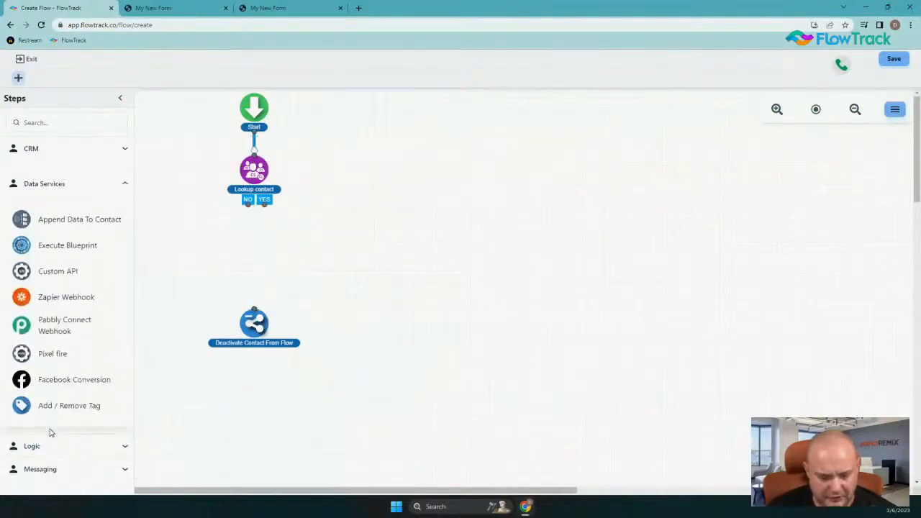
pyautogui.click(71, 470)
pyautogui.moveTo(16, 297); pyautogui.dragTo(271, 243)
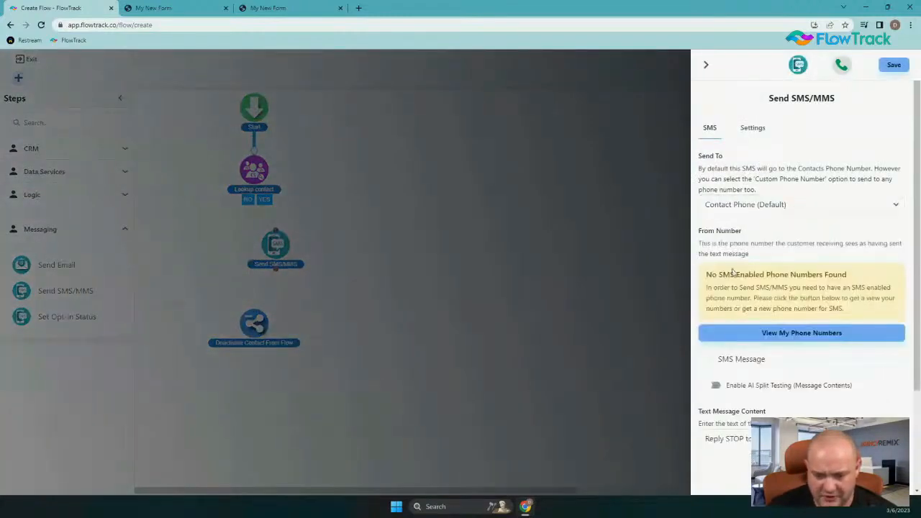
pyautogui.scroll(-2, 771, 331)
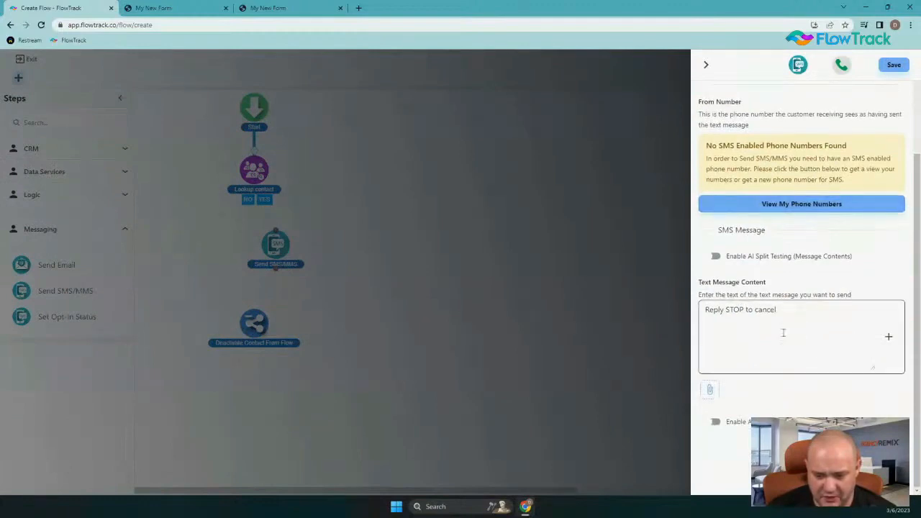
pyautogui.click(703, 310)
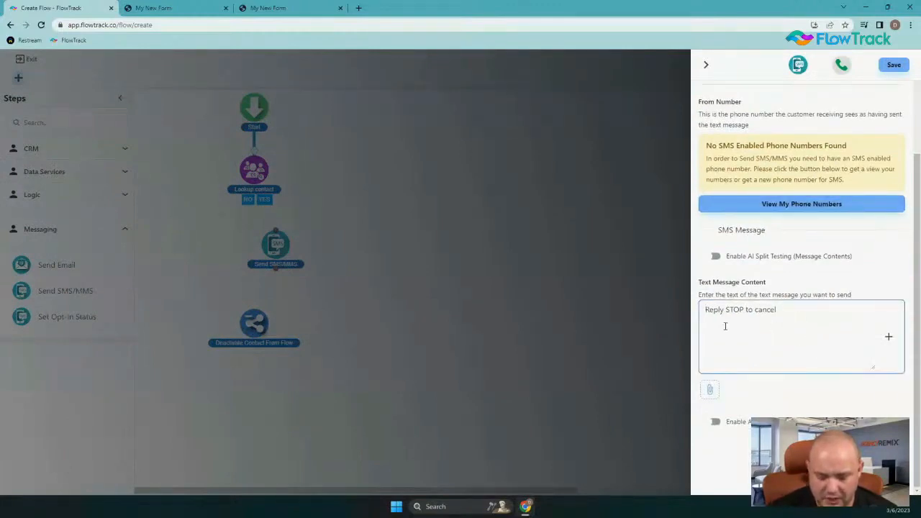
pyautogui.press('Return')
pyautogui.press('Return')
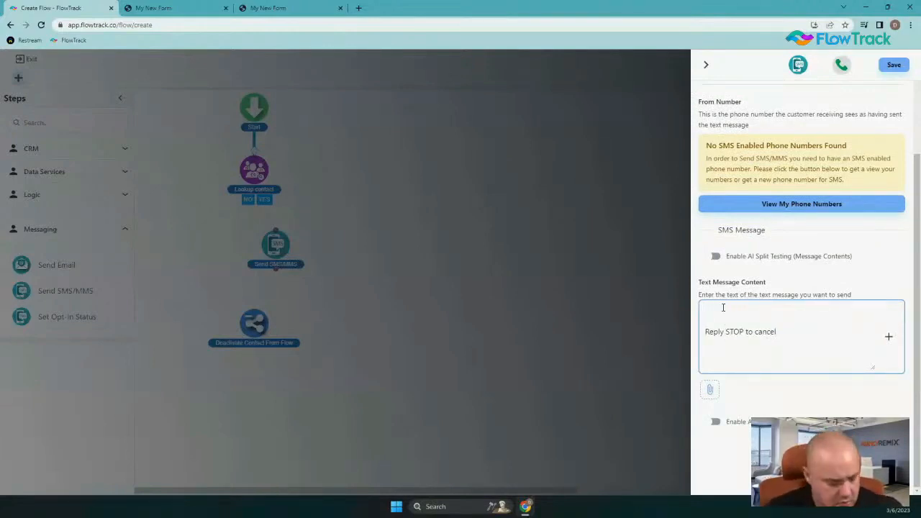
# - Search Google for "mcdonalds" in a new browser tab
pyautogui.click(358, 8)
pyautogui.write('goog')
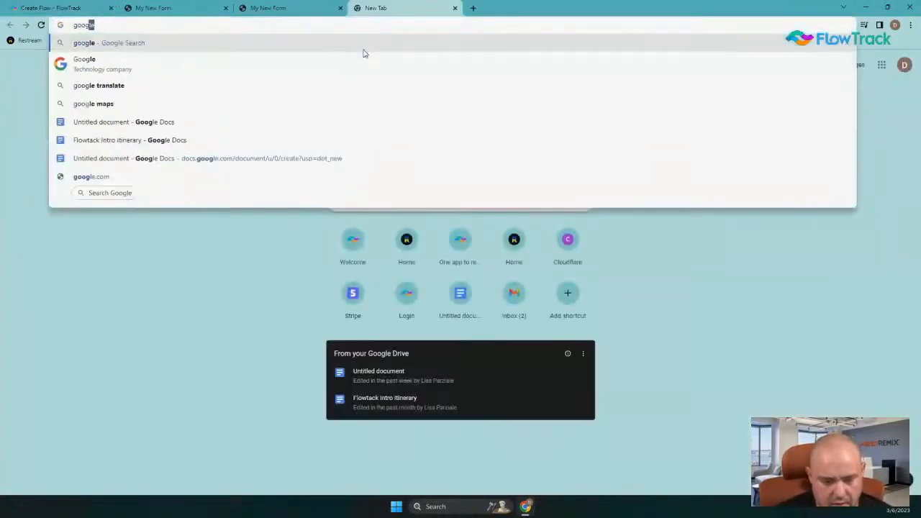
pyautogui.press('BackSpace')
pyautogui.press('BackSpace')
pyautogui.press('BackSpace')
pyautogui.press('BackSpace')
pyautogui.press('BackSpace')
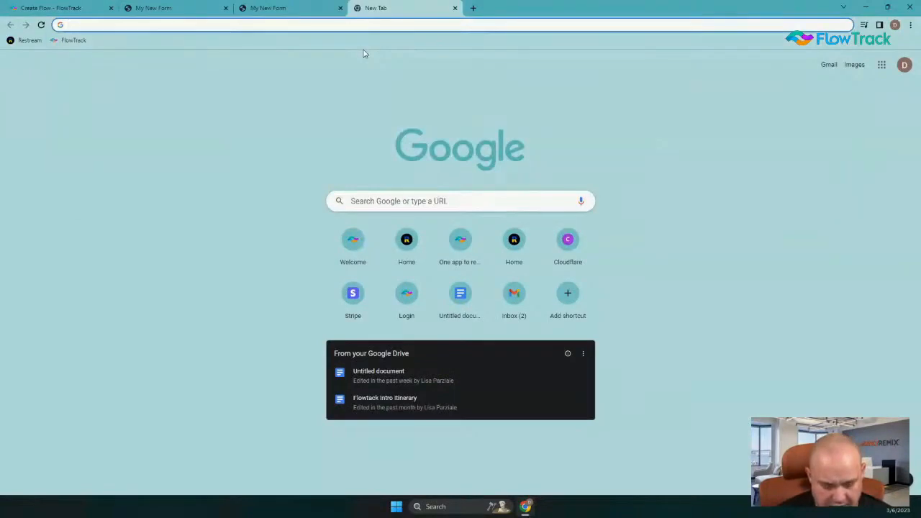
pyautogui.write('mcdonals')
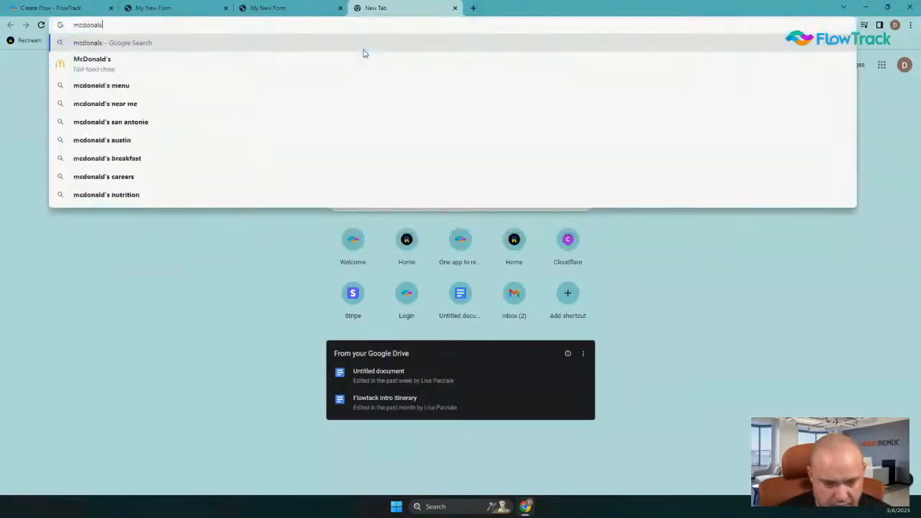
pyautogui.press('Return')
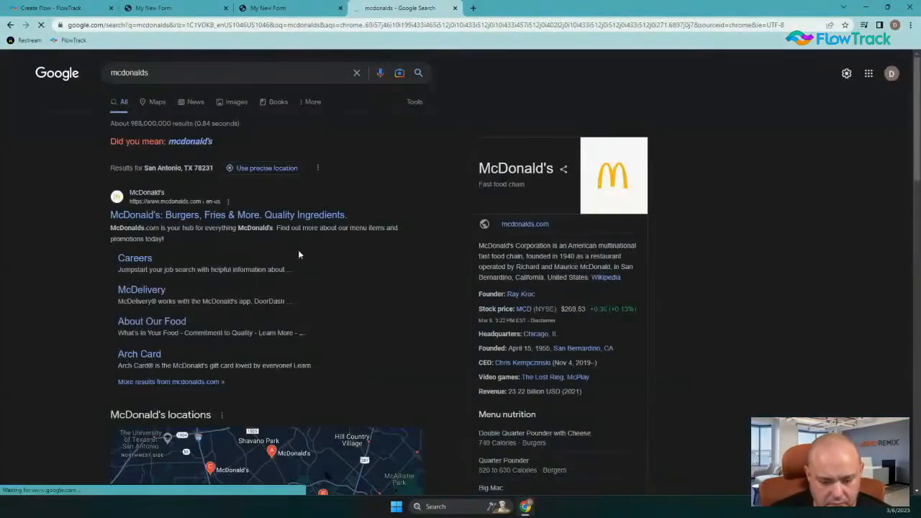
# - Open the first McDonald's location in the search results and examine its business listing
pyautogui.click(249, 214)
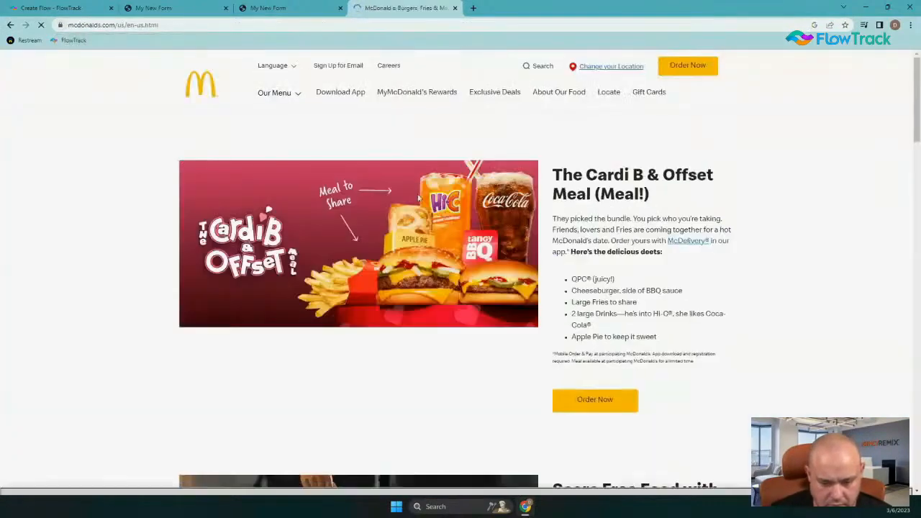
pyautogui.hotkey('alt', 'Left')
pyautogui.scroll(-5, 273, 360)
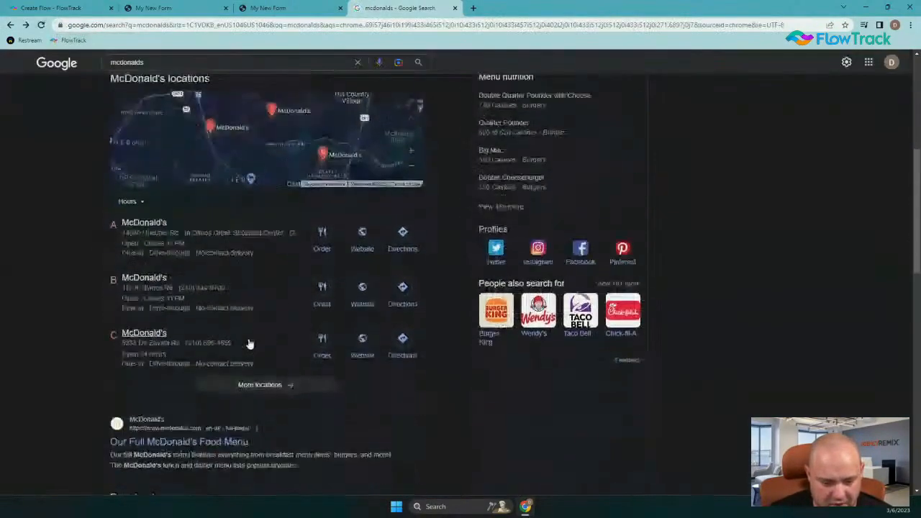
pyautogui.click(142, 223)
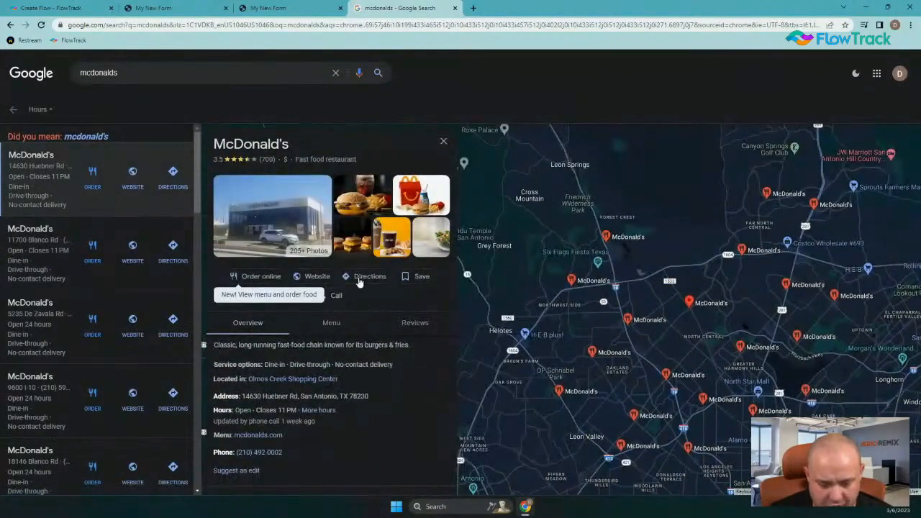
pyautogui.scroll(-3, 315, 389)
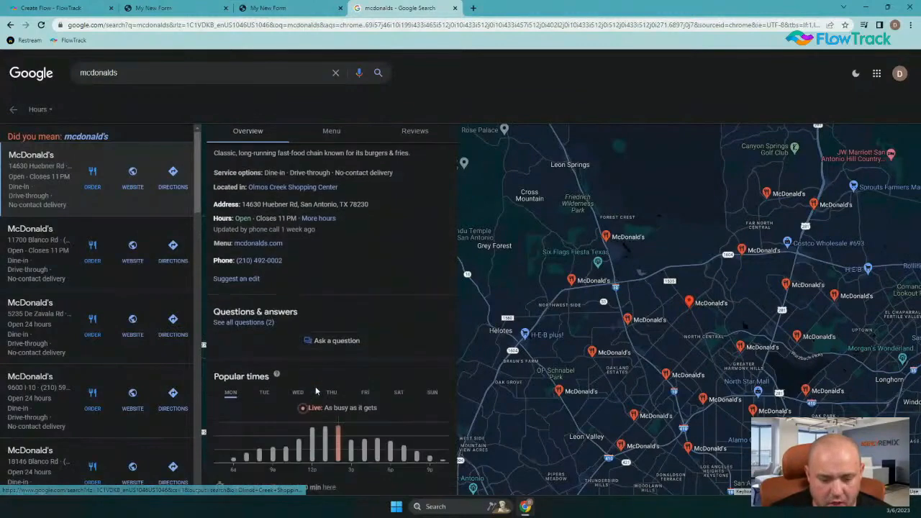
pyautogui.scroll(-4, 321, 374)
pyautogui.scroll(7, 347, 334)
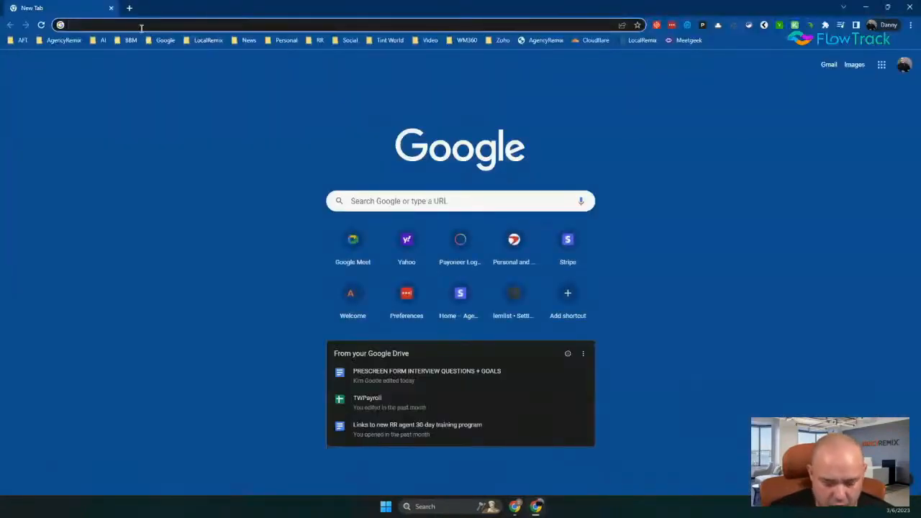
# - Search Google for "google my business", open the Google Business Profile site, and sign in to Business Profile Manager
pyautogui.write('google my busin')
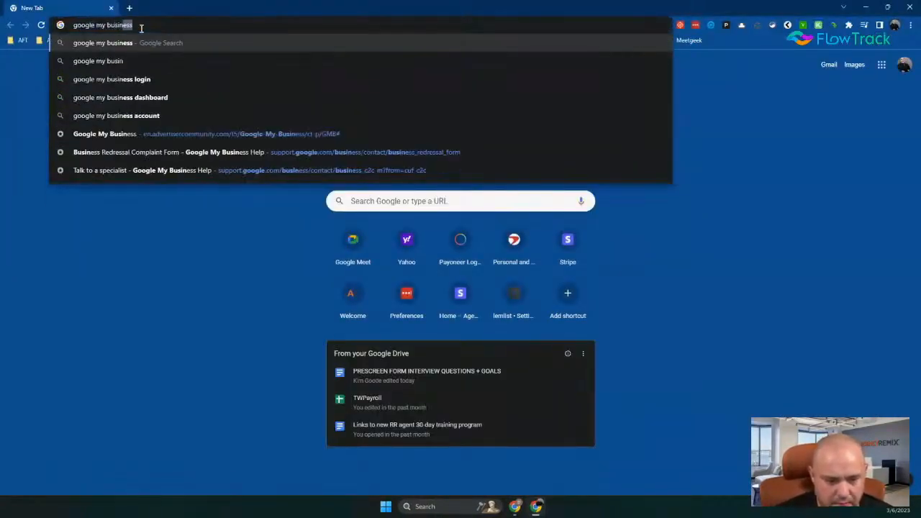
pyautogui.write('ess')
pyautogui.press('Return')
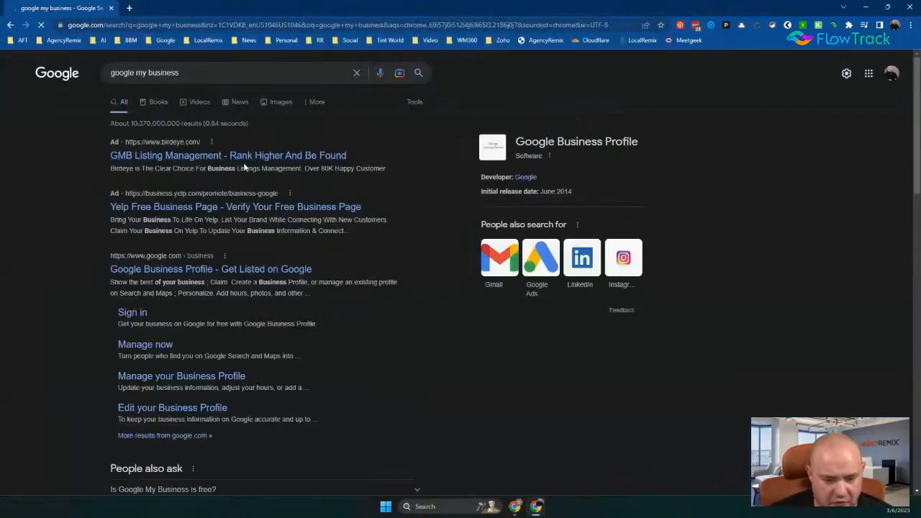
pyautogui.click(189, 270)
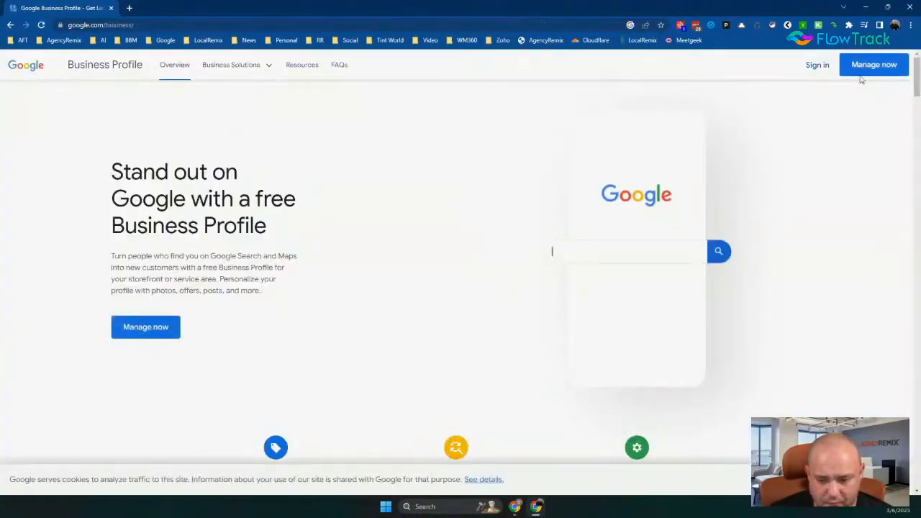
pyautogui.click(815, 66)
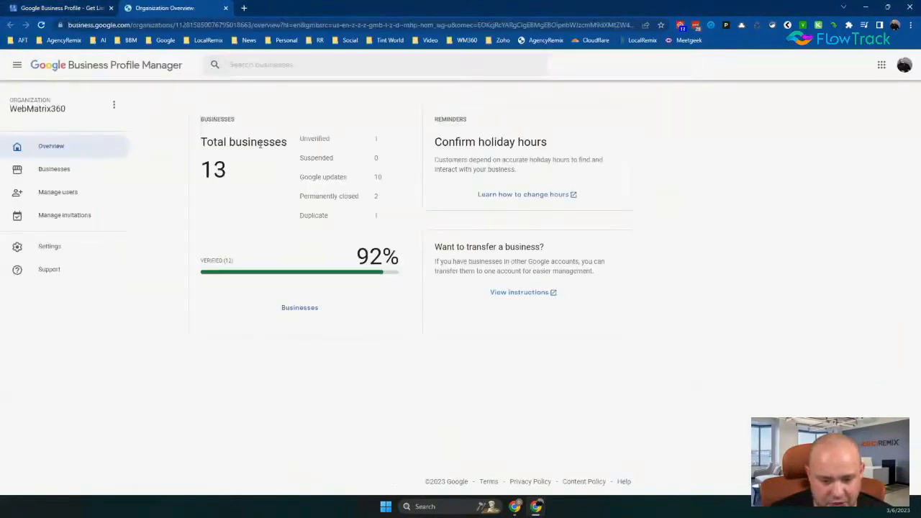
# - Close the Business Profile Manager tab and return to the Google Business Profile page
pyautogui.click(226, 8)
pyautogui.click(129, 8)
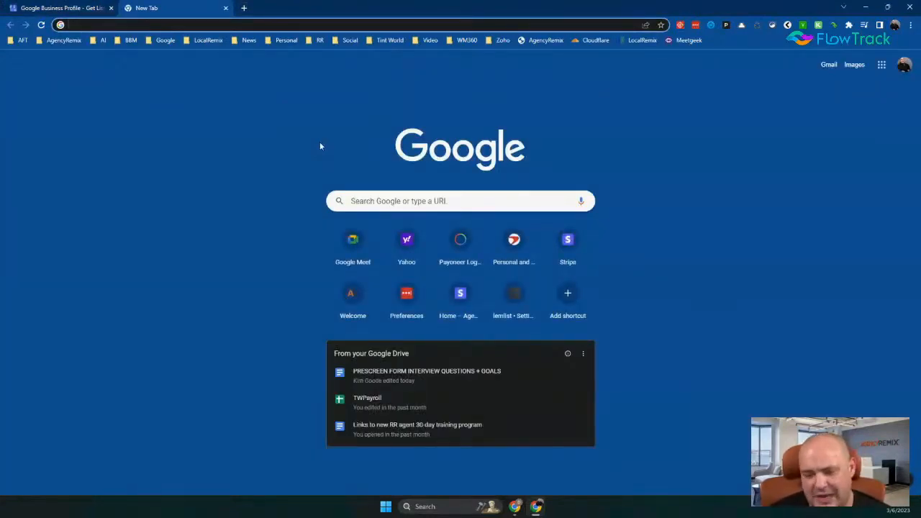
pyautogui.click(226, 8)
pyautogui.click(115, 25)
pyautogui.write('go')
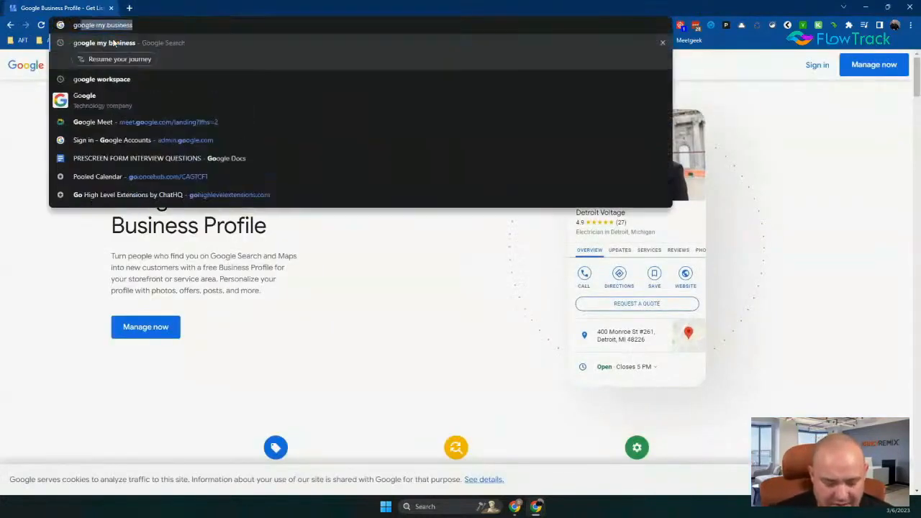
pyautogui.write('ogle my business')
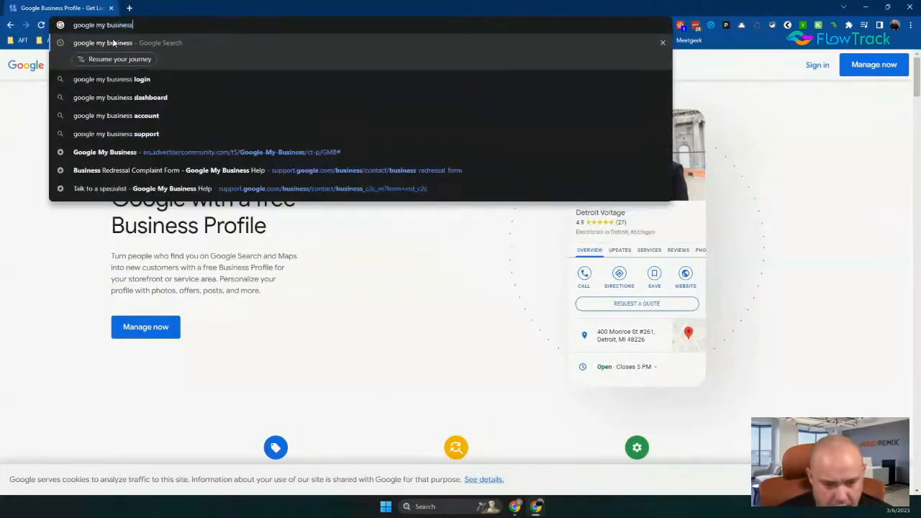
pyautogui.press('BackSpace')
pyautogui.press('BackSpace')
pyautogui.press('BackSpace')
pyautogui.press('BackSpace')
pyautogui.press('BackSpace')
pyautogui.press('BackSpace')
pyautogui.press('BackSpace')
pyautogui.press('BackSpace')
pyautogui.press('BackSpace')
pyautogui.press('BackSpace')
pyautogui.press('BackSpace')
pyautogui.press('BackSpace')
pyautogui.press('BackSpace')
pyautogui.press('BackSpace')
pyautogui.press('BackSpace')
pyautogui.press('BackSpace')
pyautogui.press('BackSpace')
pyautogui.press('BackSpace')
# - Search Google for "mcdonalds" from the Google Business Profile page's tab
pyautogui.write('mdc')
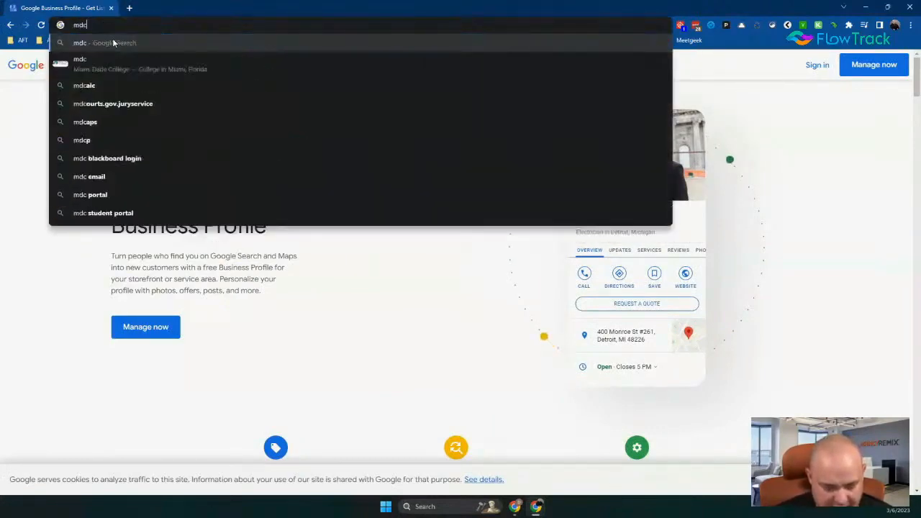
pyautogui.write('onald')
pyautogui.press('BackSpace')
pyautogui.press('BackSpace')
pyautogui.press('BackSpace')
pyautogui.press('BackSpace')
pyautogui.press('BackSpace')
pyautogui.press('BackSpace')
pyautogui.press('BackSpace')
pyautogui.write('cd')
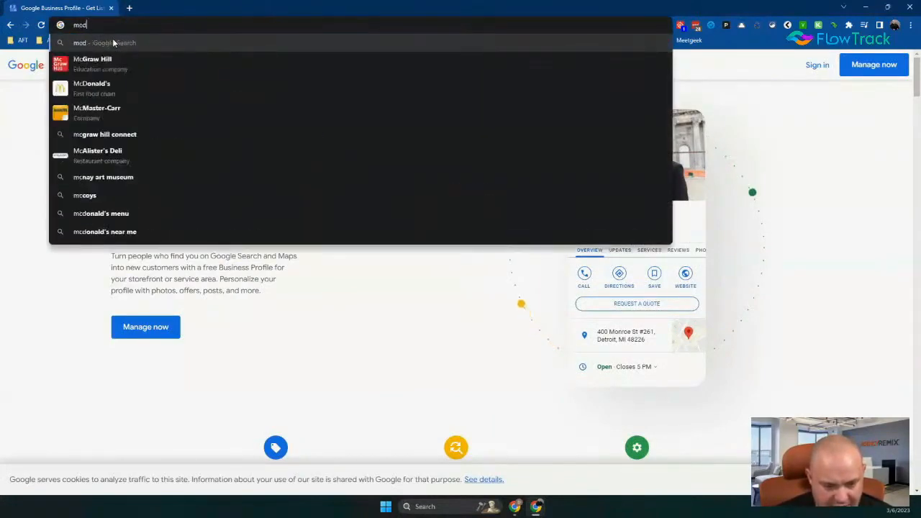
pyautogui.write('onald')
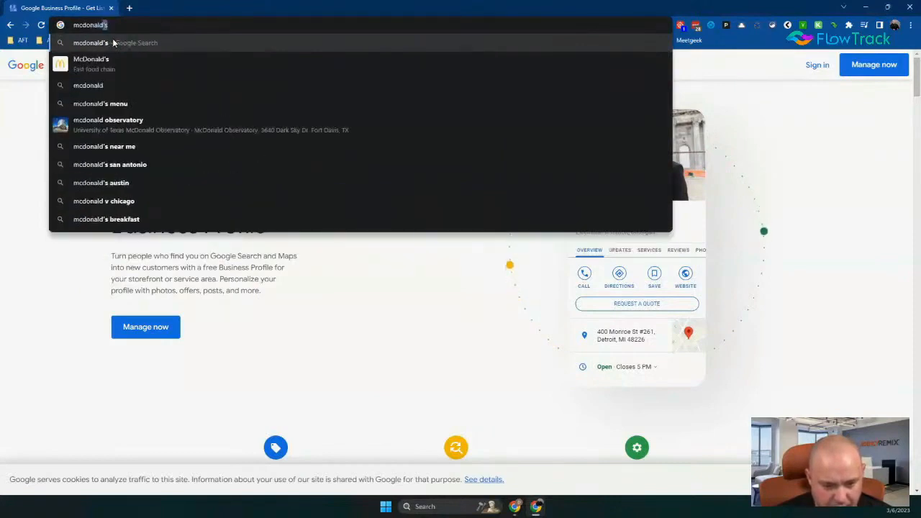
pyautogui.write('s')
pyautogui.press('Return')
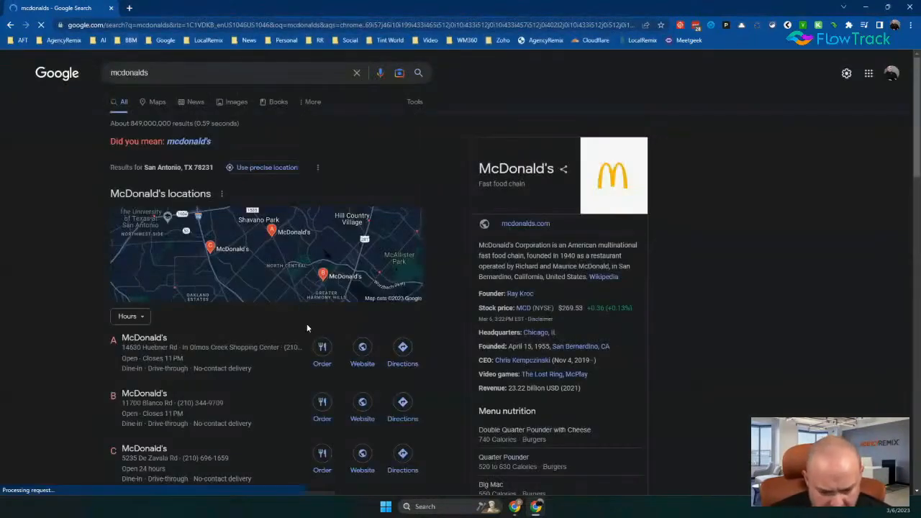
# - Open the first McDonald's location in the results and bring up its form for writing a review
pyautogui.click(159, 341)
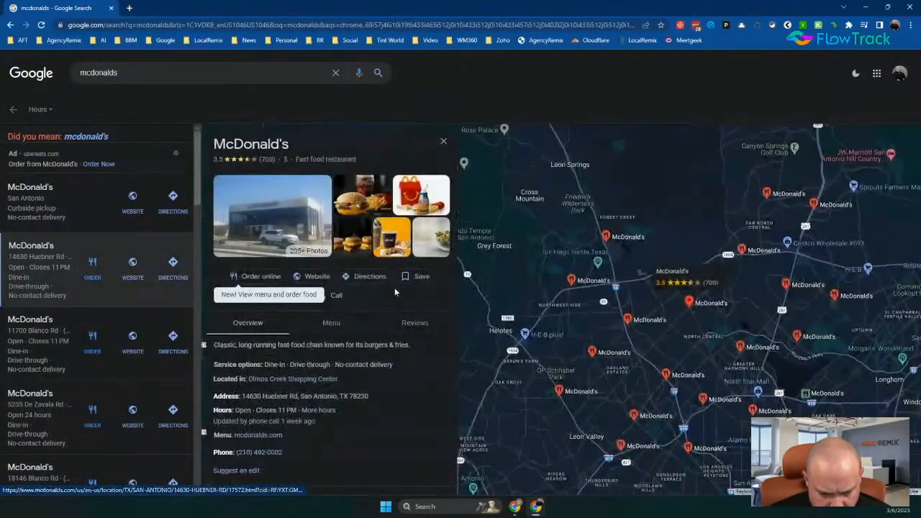
pyautogui.scroll(-1, 327, 359)
pyautogui.scroll(-7, 327, 352)
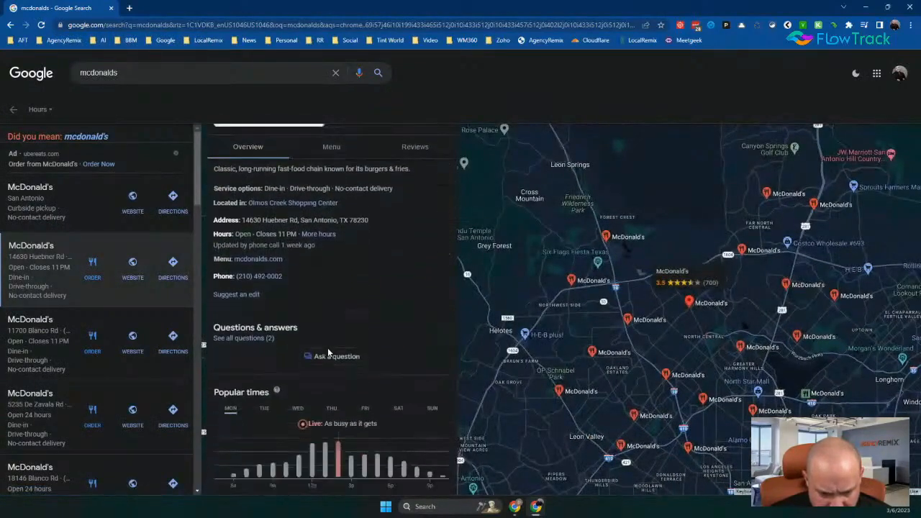
pyautogui.scroll(1, 382, 230)
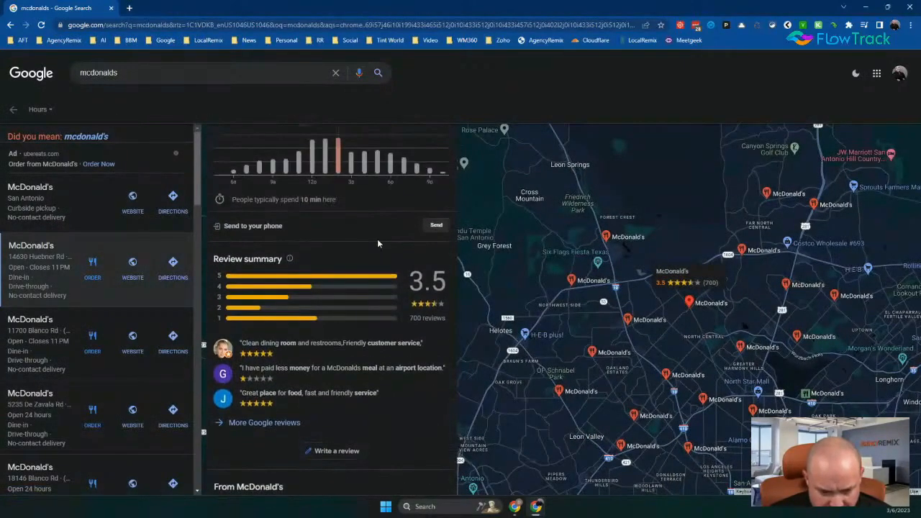
pyautogui.click(319, 450)
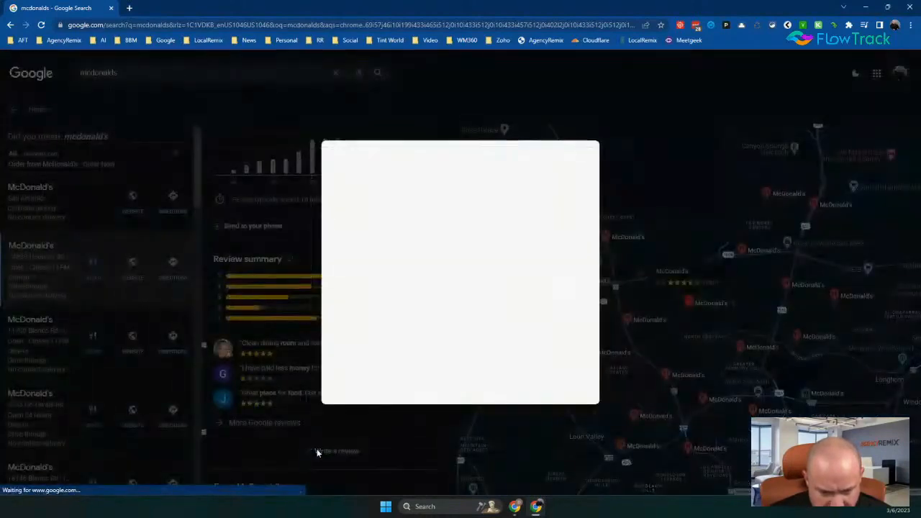
# - Test the review form page's URL in a new browser tab, look through the listing it loads, and close that tab
pyautogui.click(256, 25)
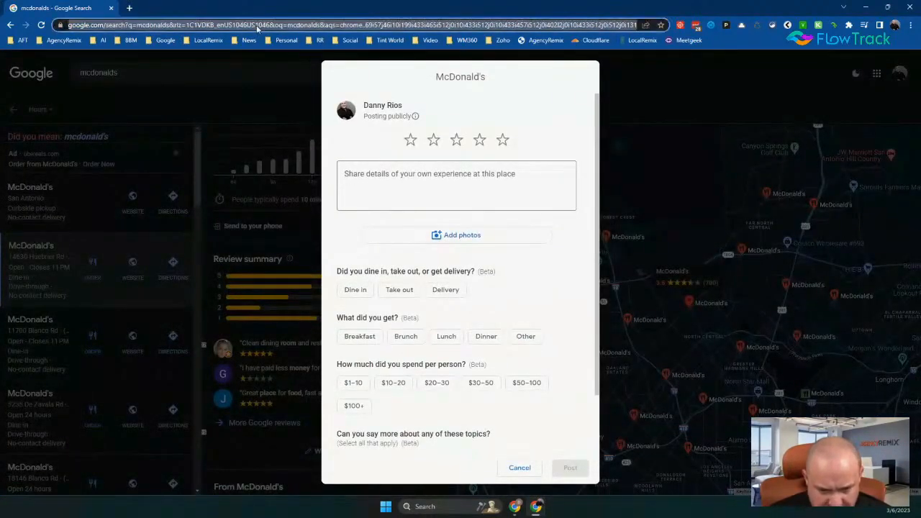
pyautogui.click(131, 9)
pyautogui.hotkey('ctrl', 'v')
pyautogui.press('Return')
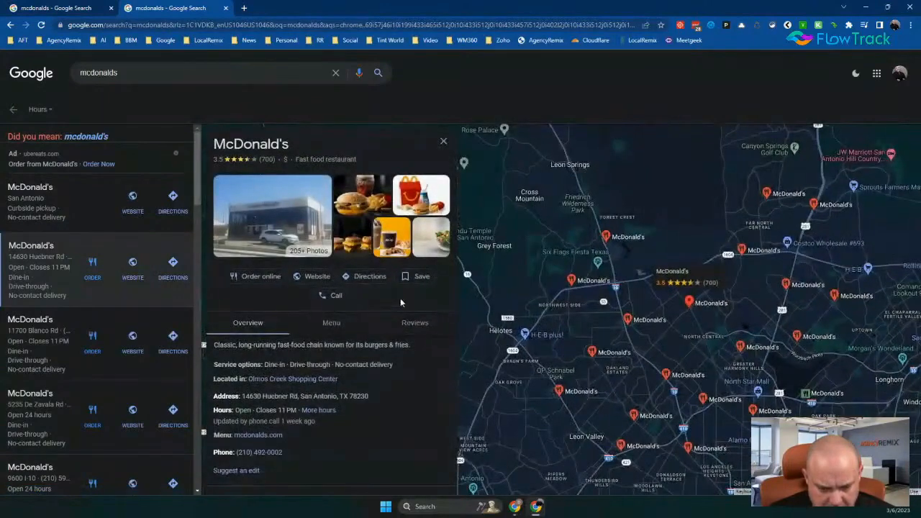
pyautogui.scroll(-8, 368, 302)
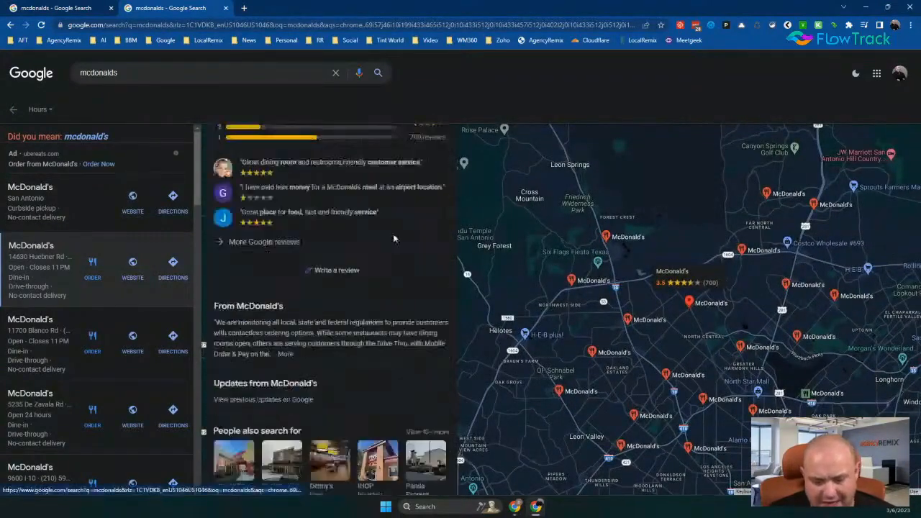
pyautogui.scroll(5, 395, 237)
pyautogui.scroll(3, 302, 165)
pyautogui.click(225, 8)
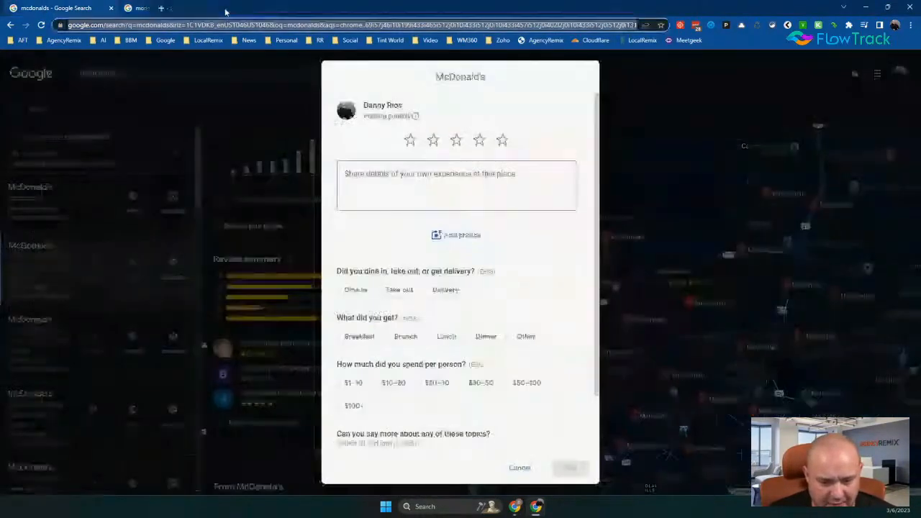
# - Search Google for "get google review link" in a new tab and look through the results
pyautogui.click(130, 9)
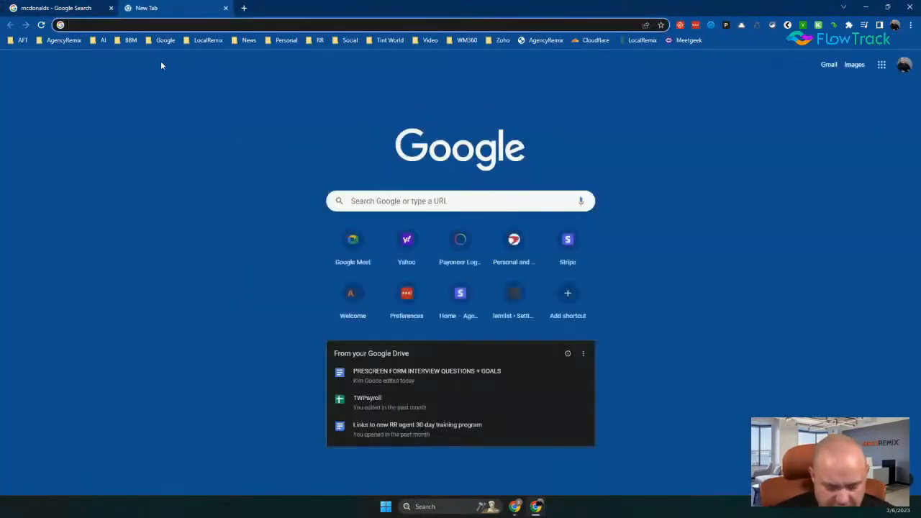
pyautogui.write('get ')
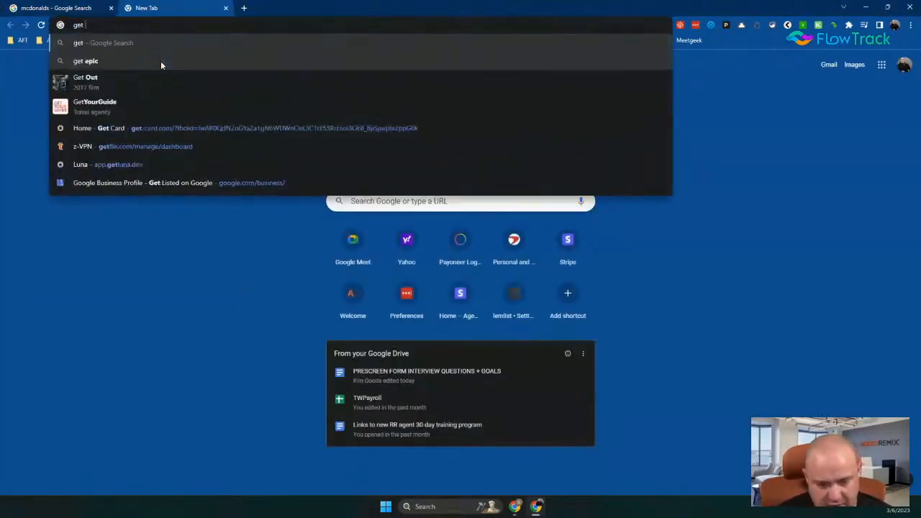
pyautogui.write('google revi')
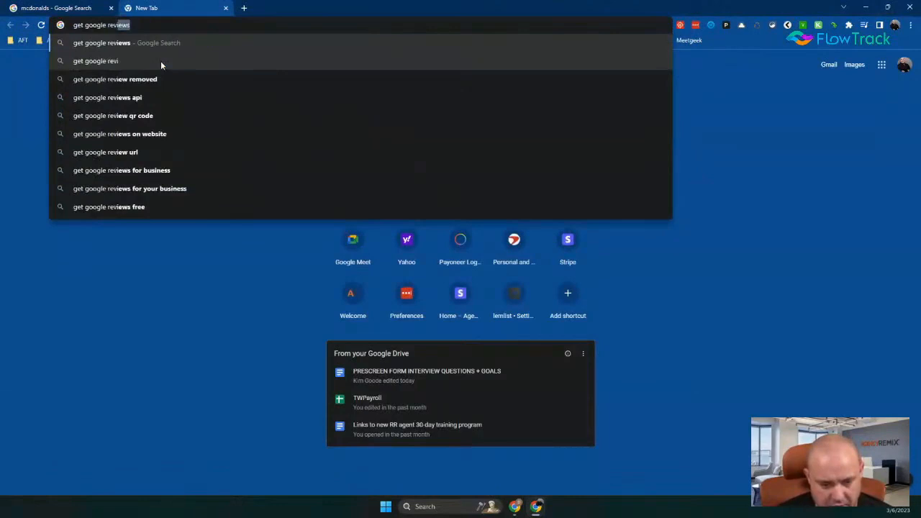
pyautogui.write('ew link')
pyautogui.press('Return')
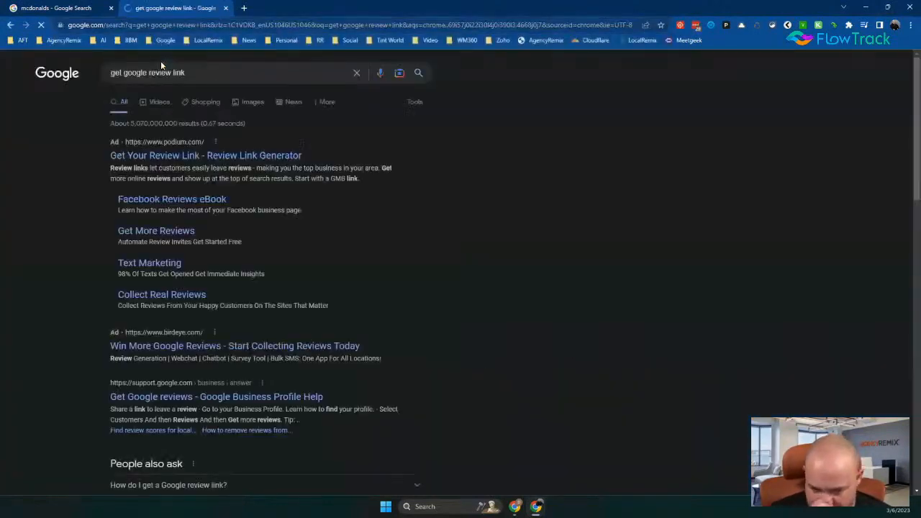
pyautogui.scroll(-4, 216, 351)
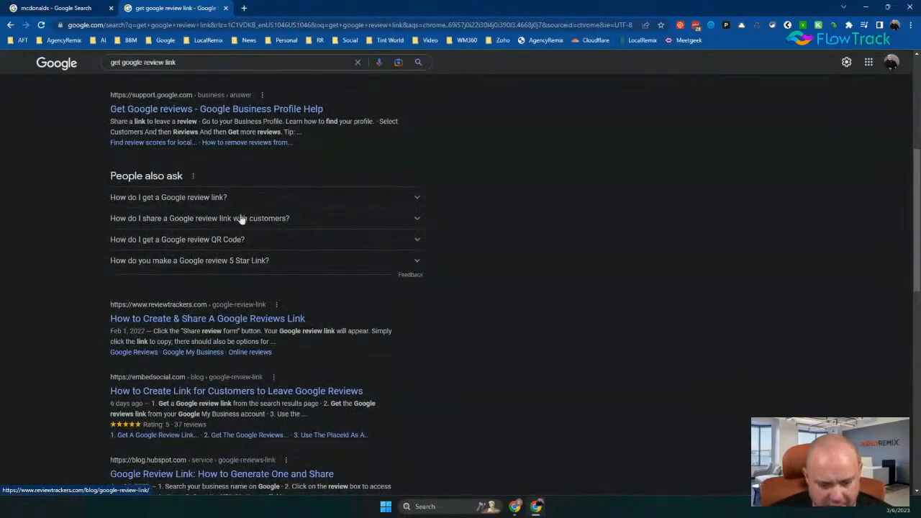
# - Cancel the McDonald's review and close all the Google search tabs to return to the FlowTrack flow editor
pyautogui.click(87, 8)
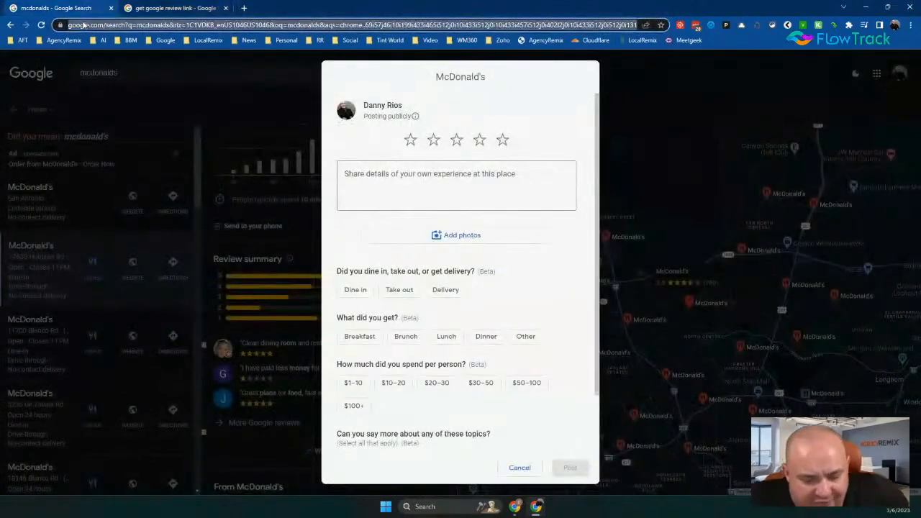
pyautogui.click(519, 469)
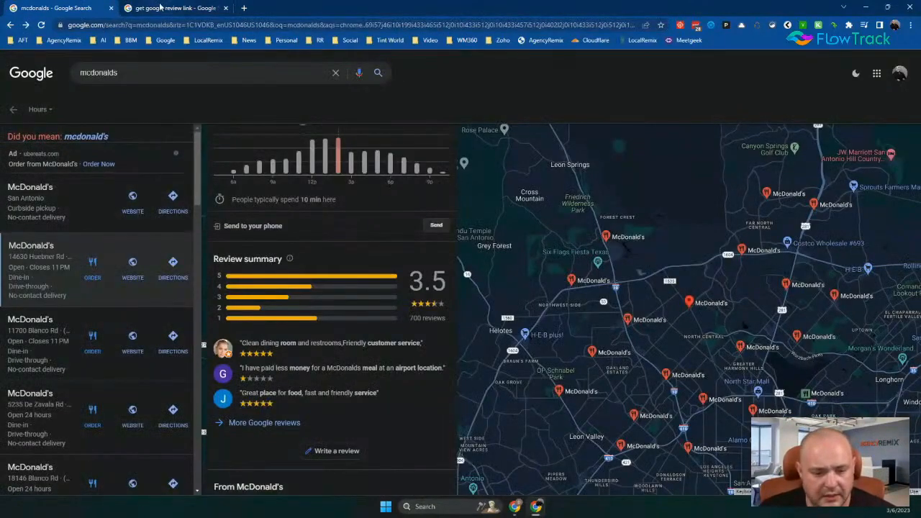
pyautogui.click(189, 25)
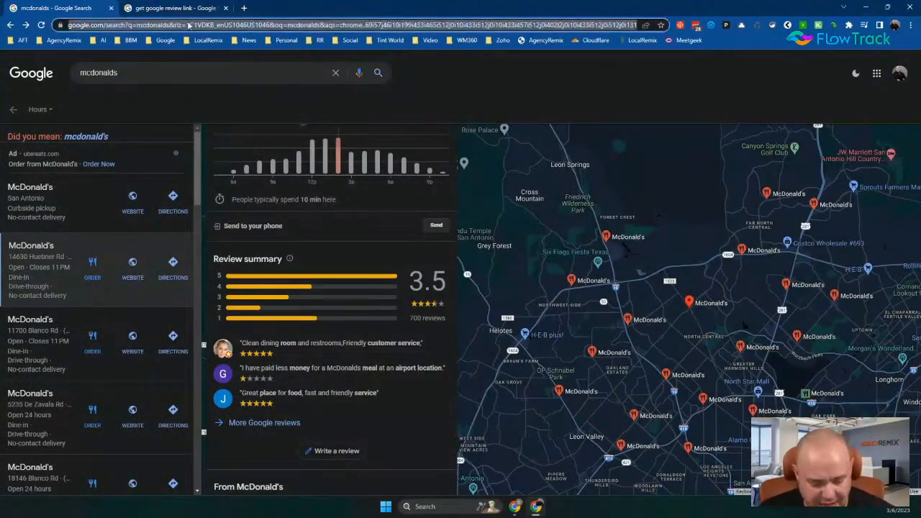
pyautogui.click(111, 8)
pyautogui.click(111, 8)
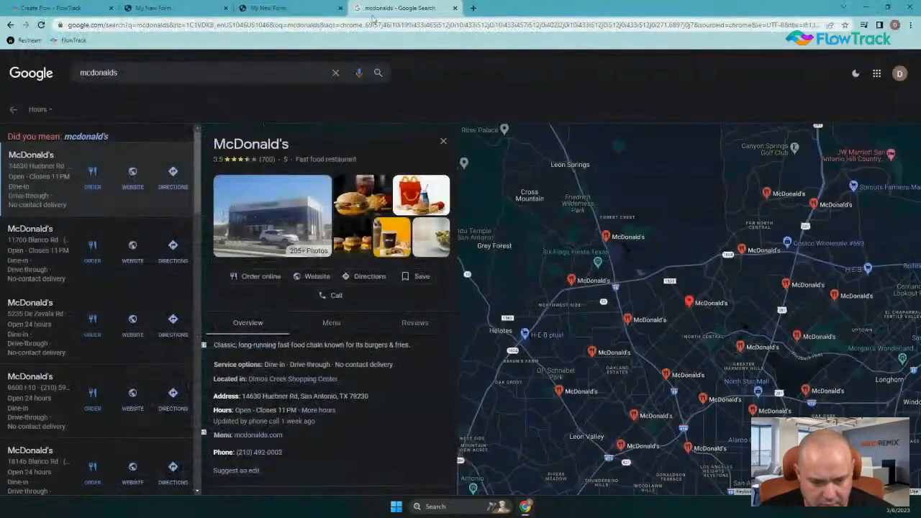
pyautogui.click(454, 7)
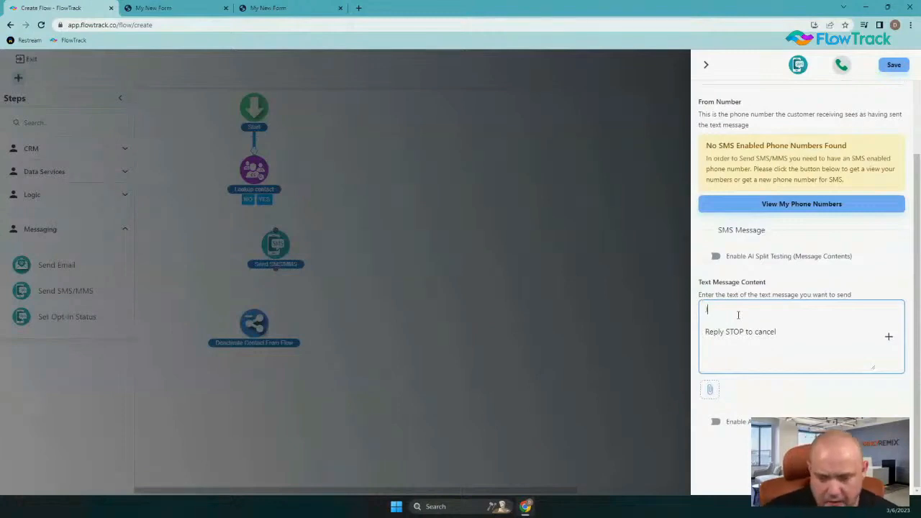
# - Begin the text message with "Hi" and the contact's first name merge field, followed by a blank line
pyautogui.click(888, 336)
pyautogui.click(859, 363)
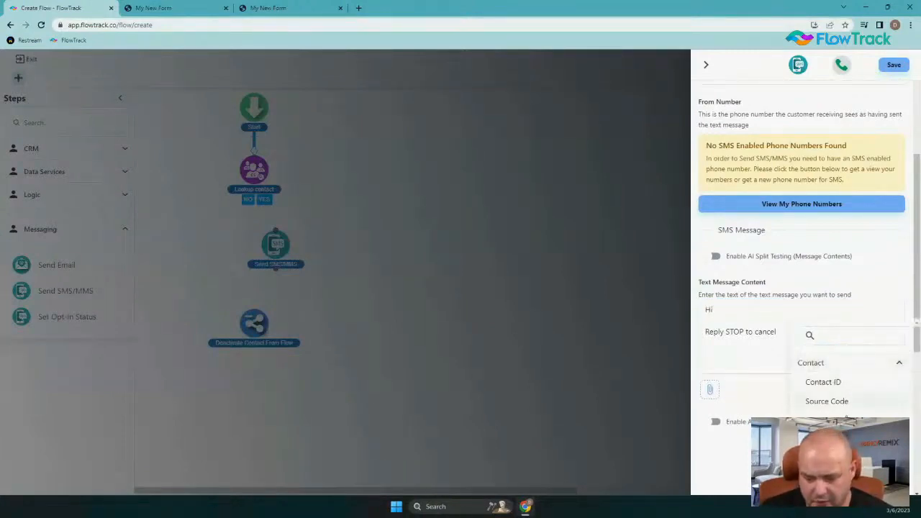
pyautogui.scroll(-3, 839, 386)
pyautogui.click(833, 372)
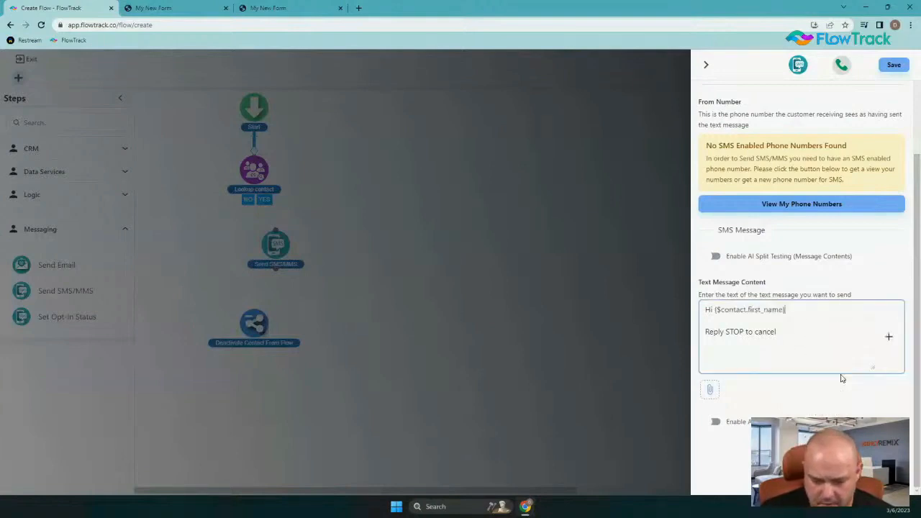
pyautogui.press('Return')
pyautogui.press('Return')
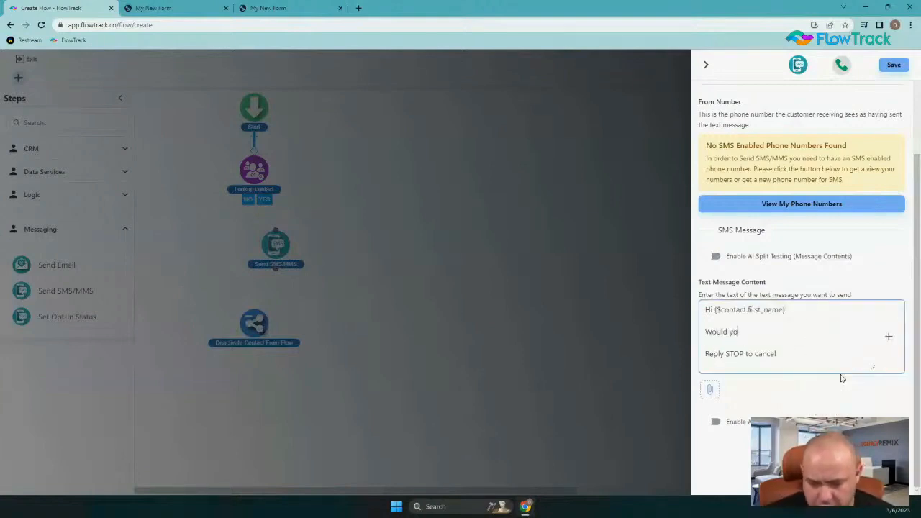
# - Write "Would you please leave us a review? It would mean the world to us!" below the greeting, followed by a blank line
pyautogui.write('leave')
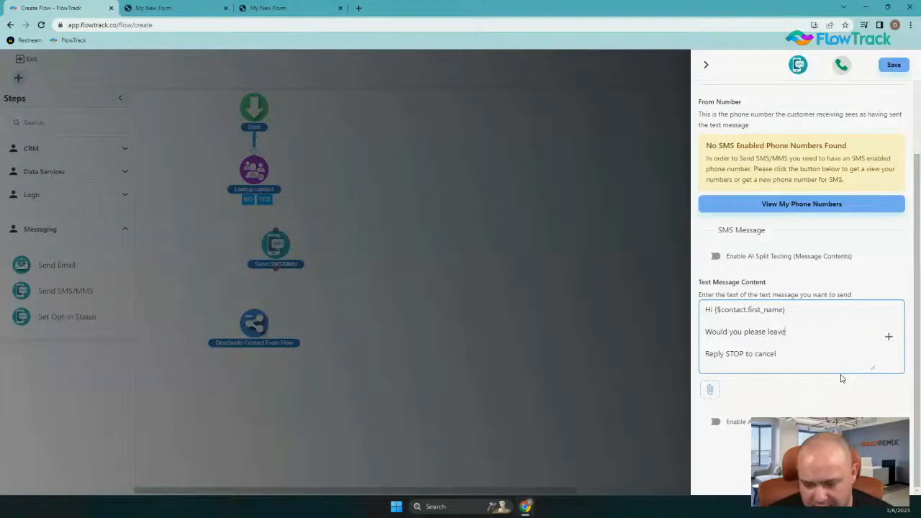
pyautogui.write(' us a rev')
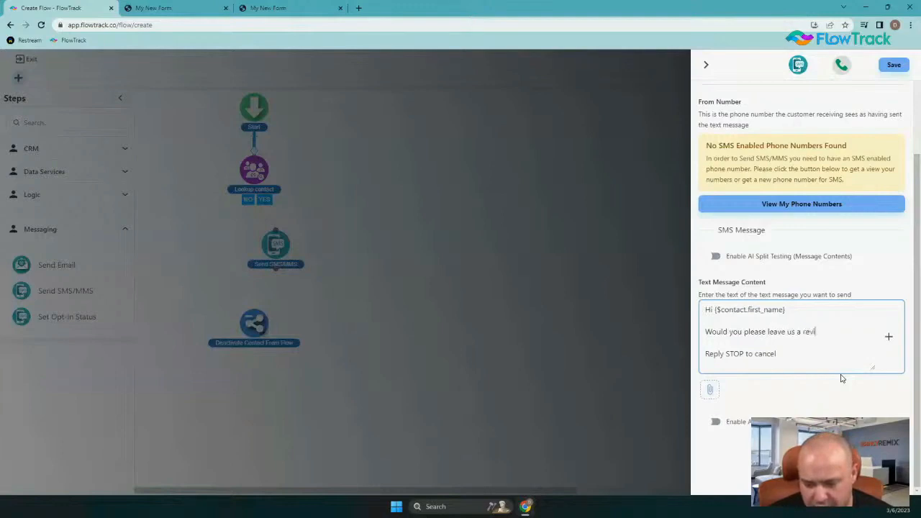
pyautogui.write('iew here')
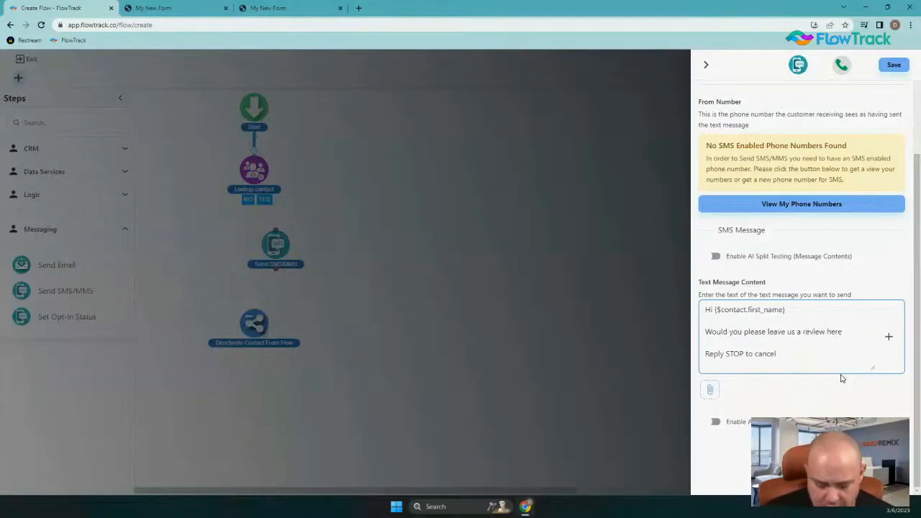
pyautogui.press('BackSpace')
pyautogui.press('BackSpace')
pyautogui.press('BackSpace')
pyautogui.press('BackSpace')
pyautogui.press('BackSpace')
pyautogui.write('?  ')
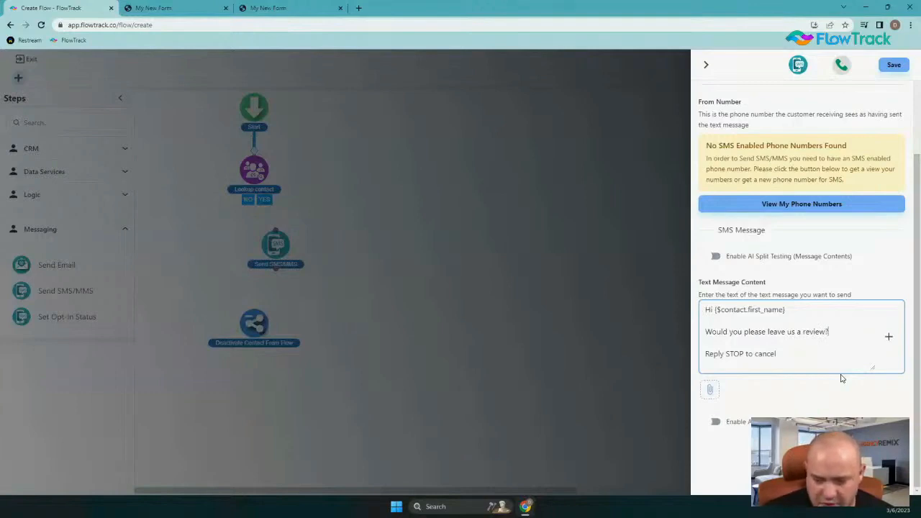
pyautogui.write('It would ')
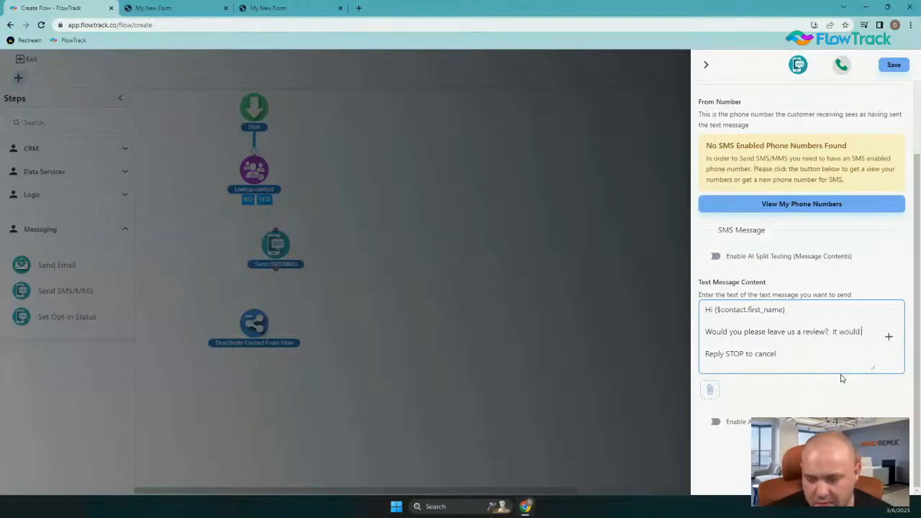
pyautogui.write('mean the world ')
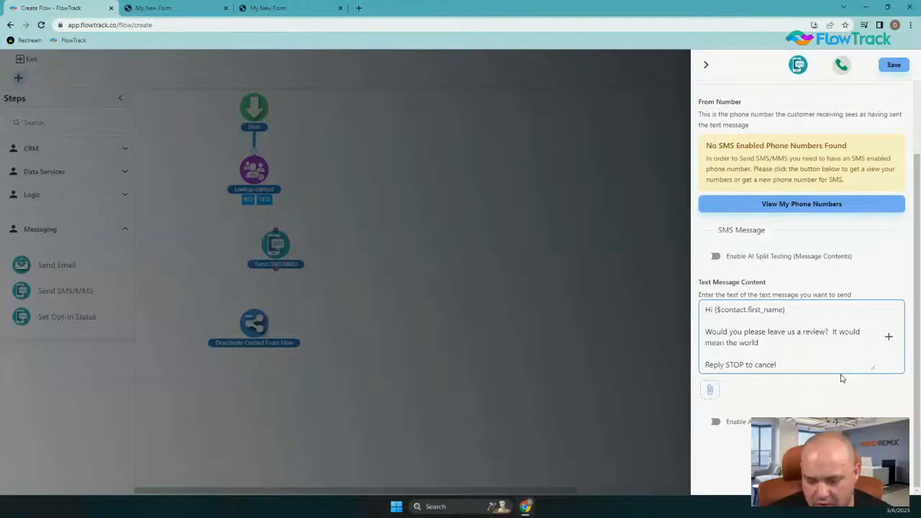
pyautogui.write('to us!')
pyautogui.press('Return')
pyautogui.press('Return')
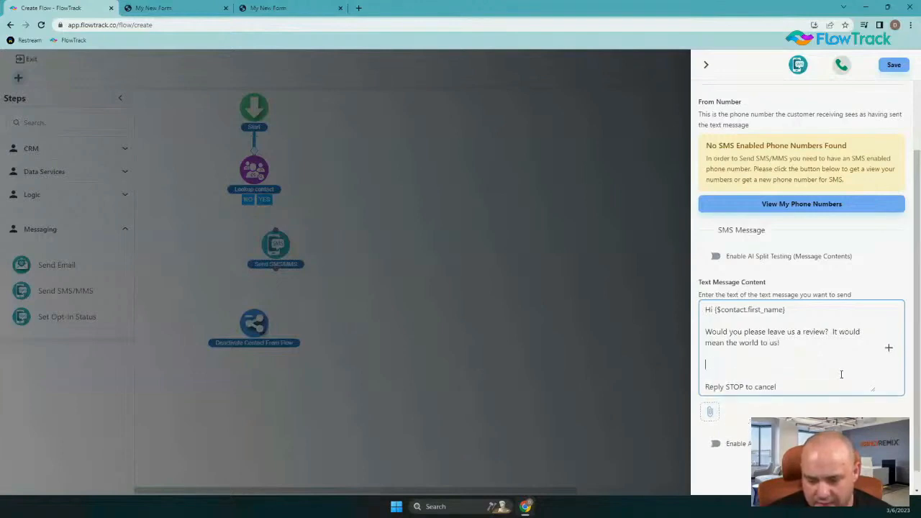
# - Write "Here is the link:" below the review request in the text message and start a new line
pyautogui.write('Here is the link:')
pyautogui.press('Return')
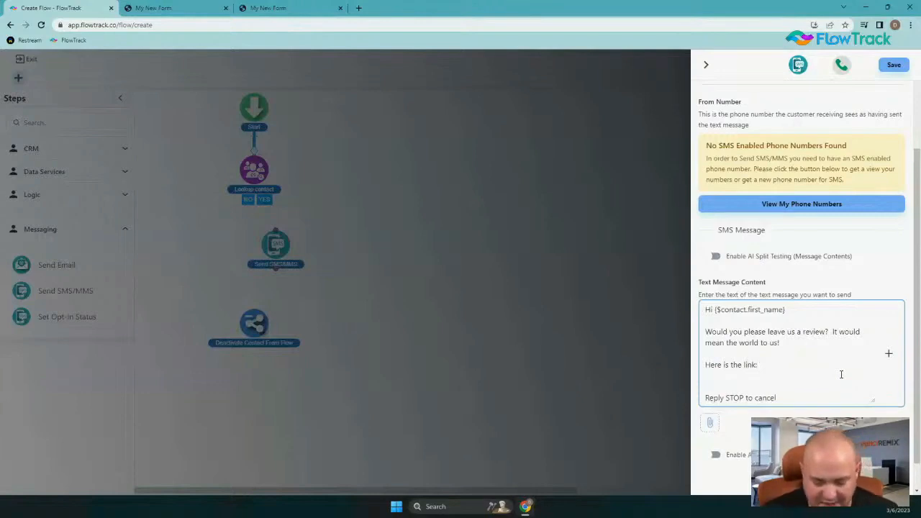
pyautogui.write('{$contact.first_name}')
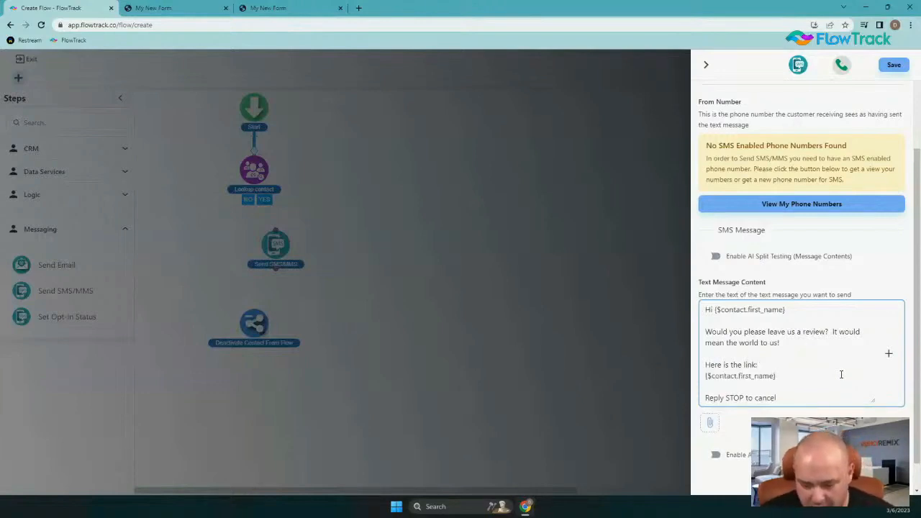
pyautogui.moveTo(841, 374); pyautogui.dragTo(688, 381)
pyautogui.press('BackSpace')
pyautogui.write('w')
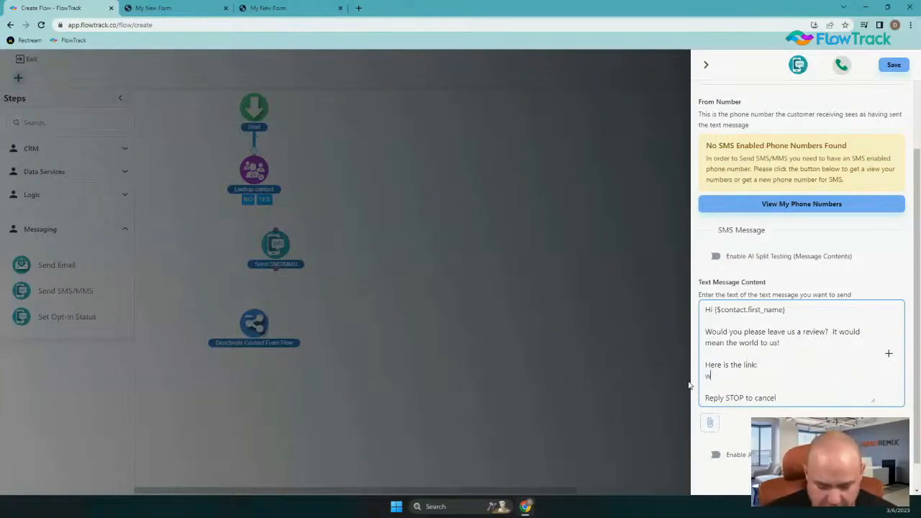
pyautogui.write('ww.google')
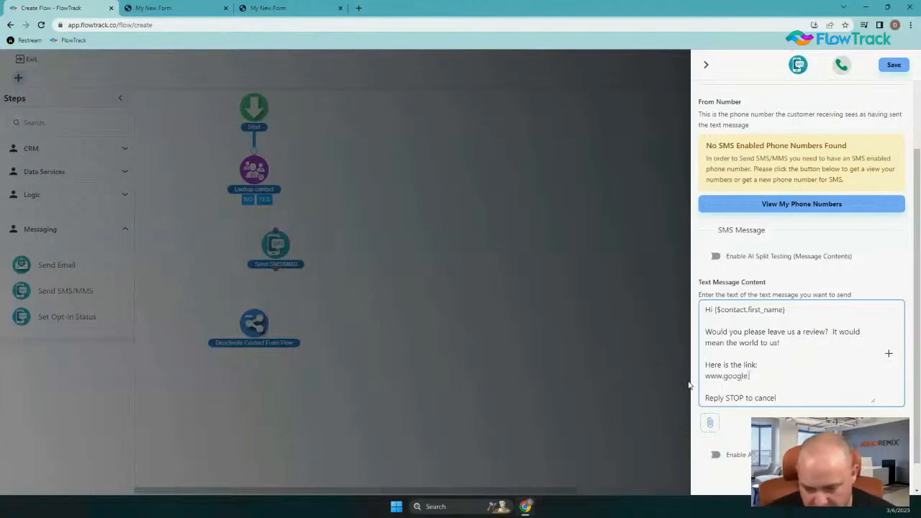
pyautogui.write('.com/rev')
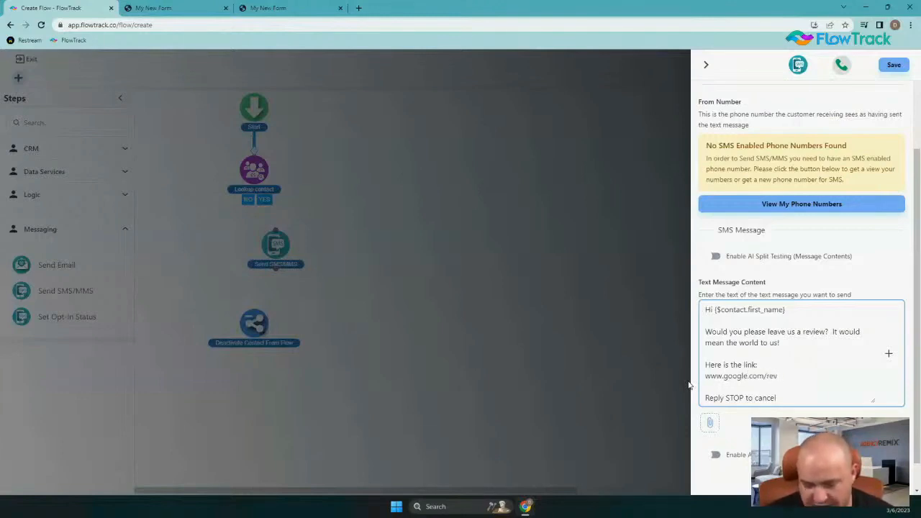
pyautogui.write('ieiew')
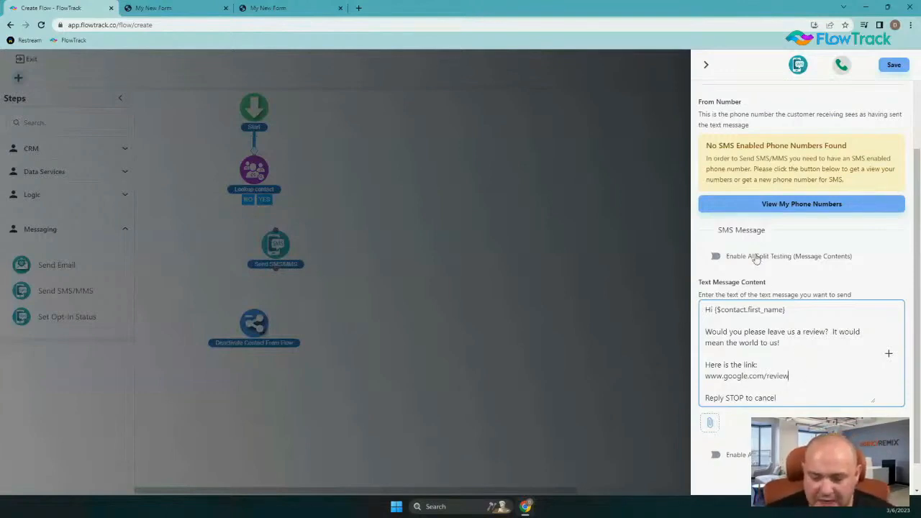
pyautogui.scroll(-1, 809, 354)
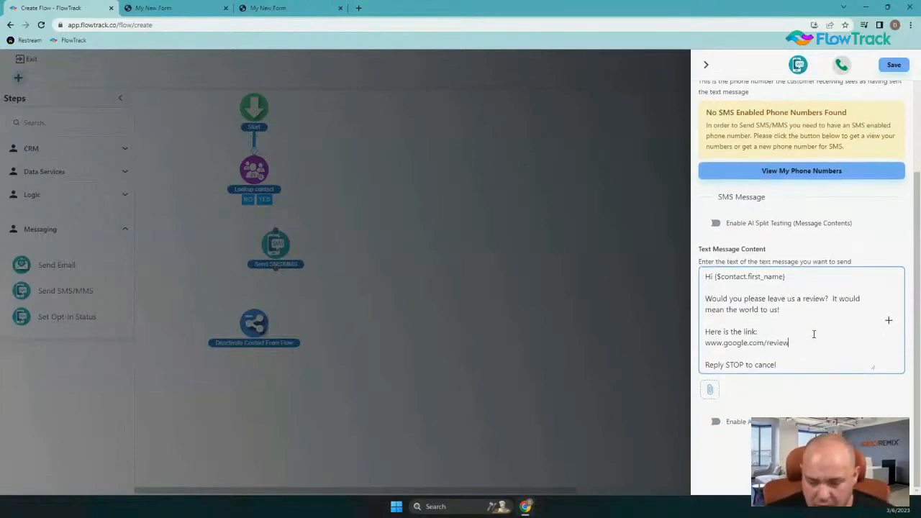
pyautogui.click(707, 342)
pyautogui.write('https')
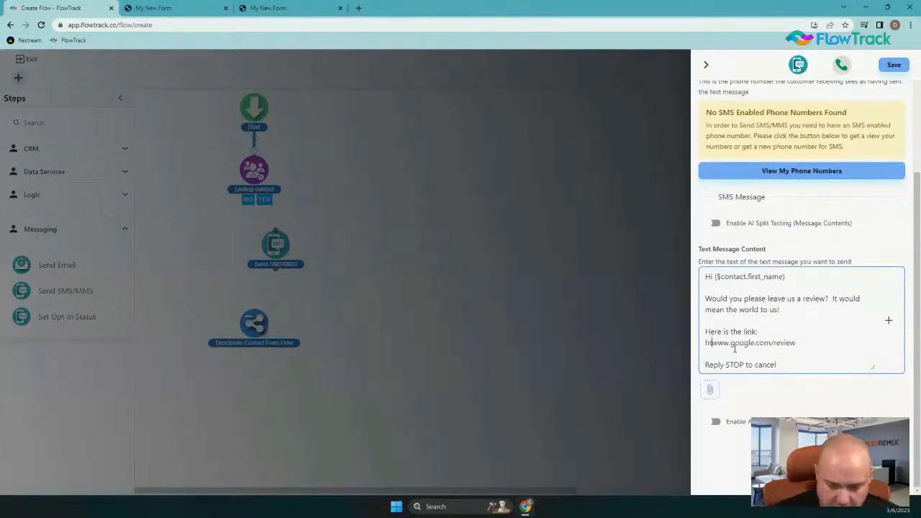
pyautogui.write(':')
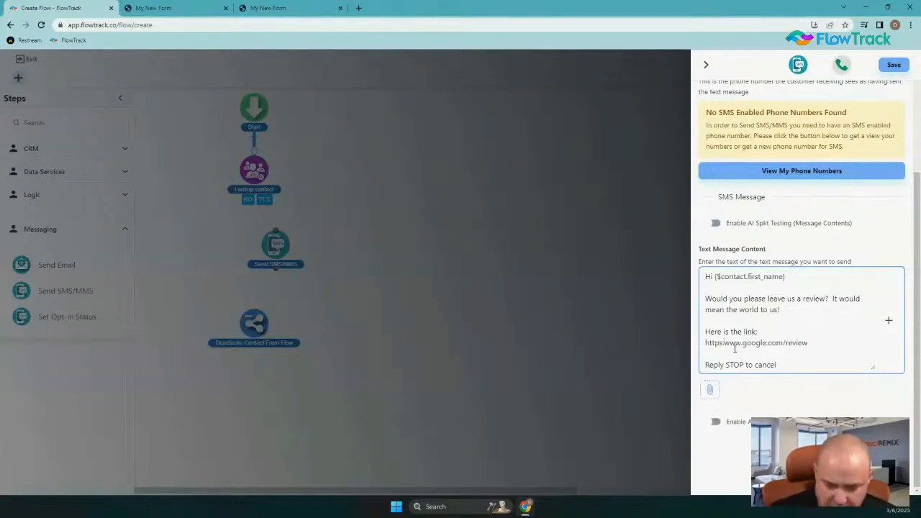
pyautogui.write('//')
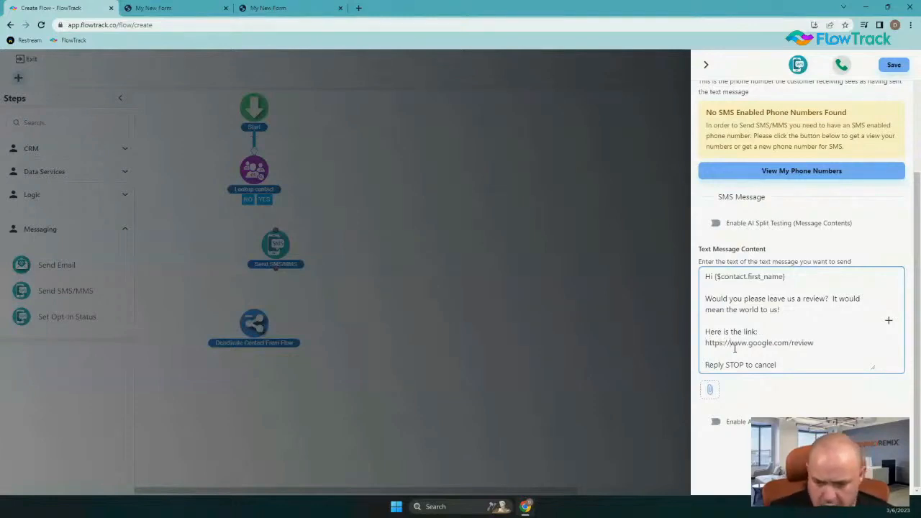
pyautogui.scroll(3, 784, 333)
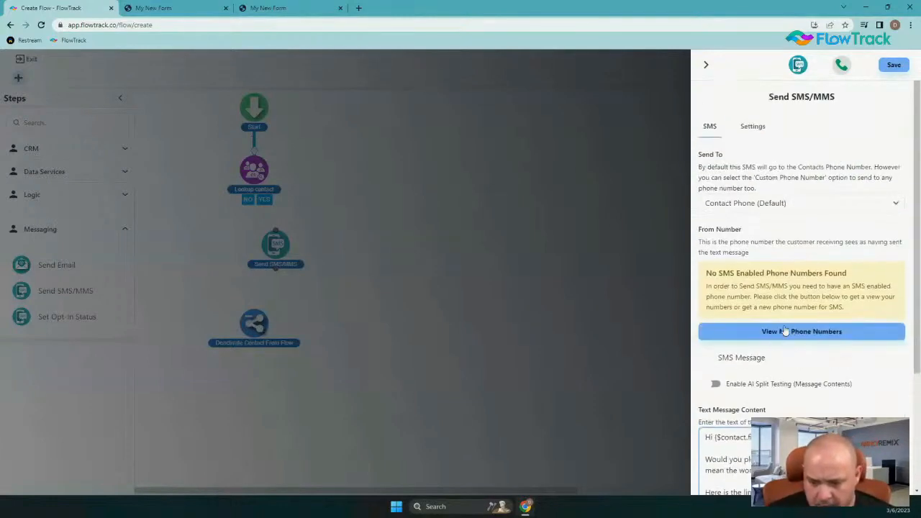
pyautogui.click(748, 133)
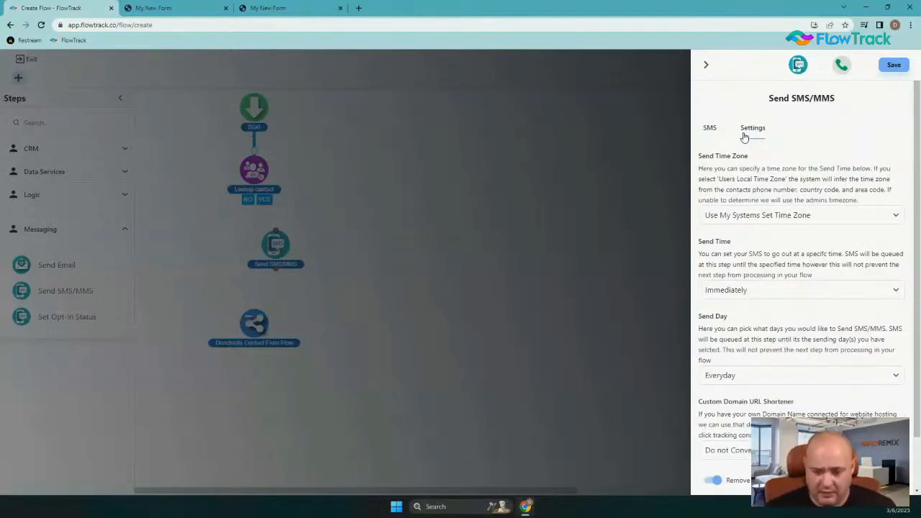
pyautogui.scroll(-1, 832, 261)
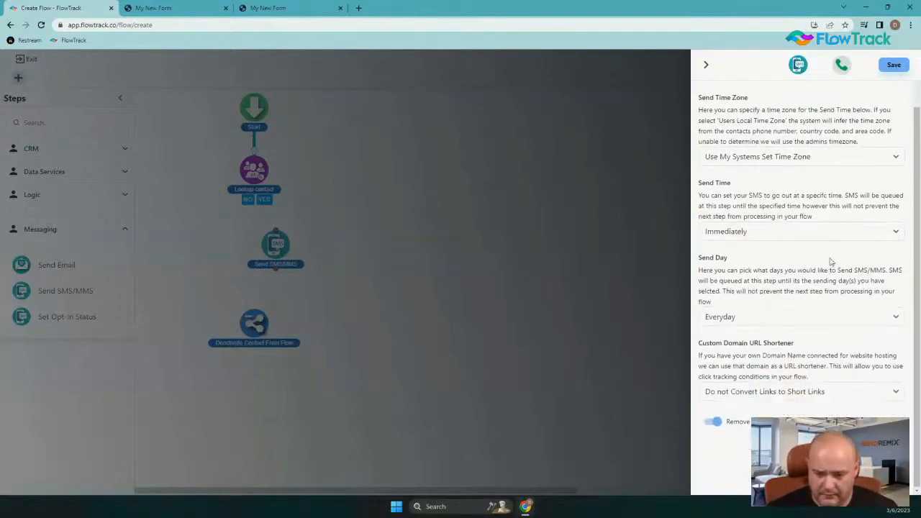
pyautogui.click(754, 394)
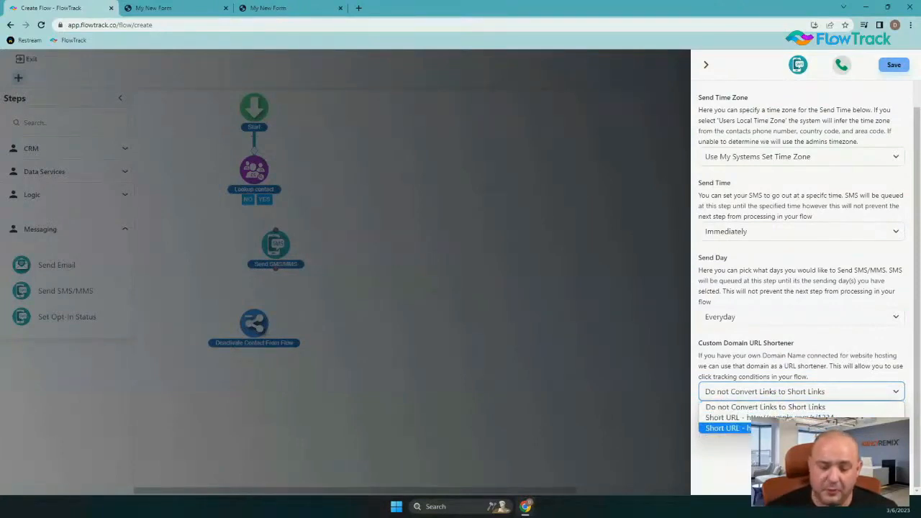
pyautogui.click(755, 428)
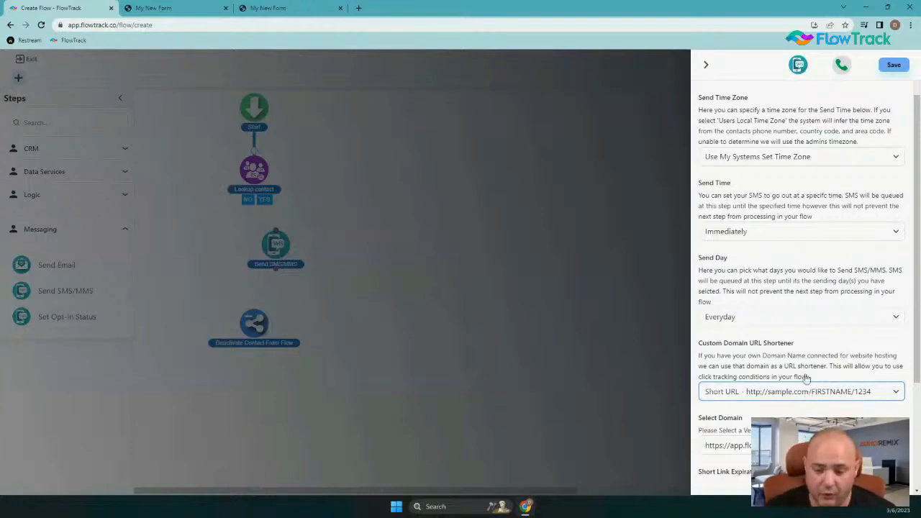
pyautogui.click(894, 66)
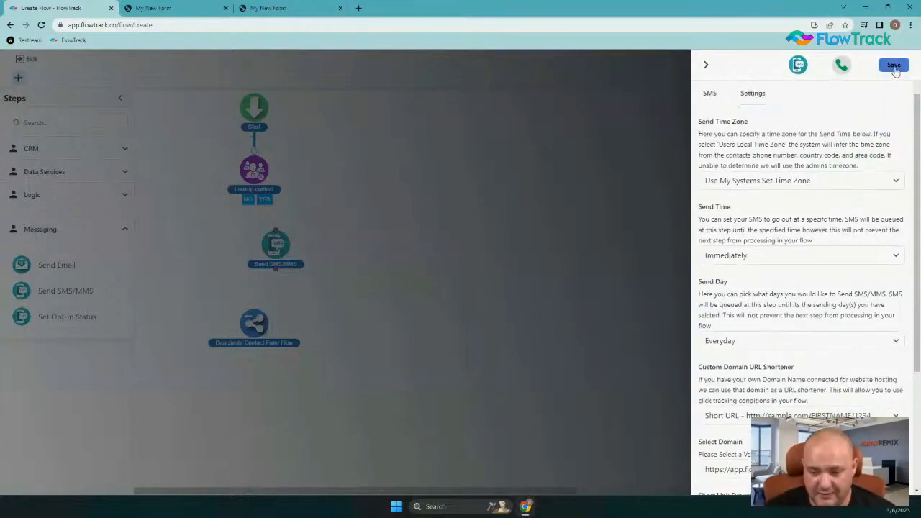
# - Go back to the SMS content and review the complete text message with its greeting and link
pyautogui.click(709, 95)
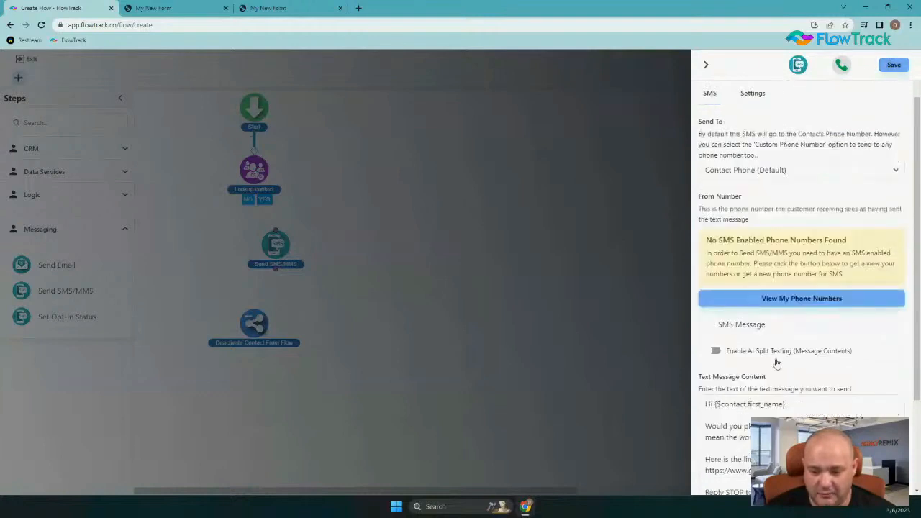
pyautogui.scroll(-3, 777, 362)
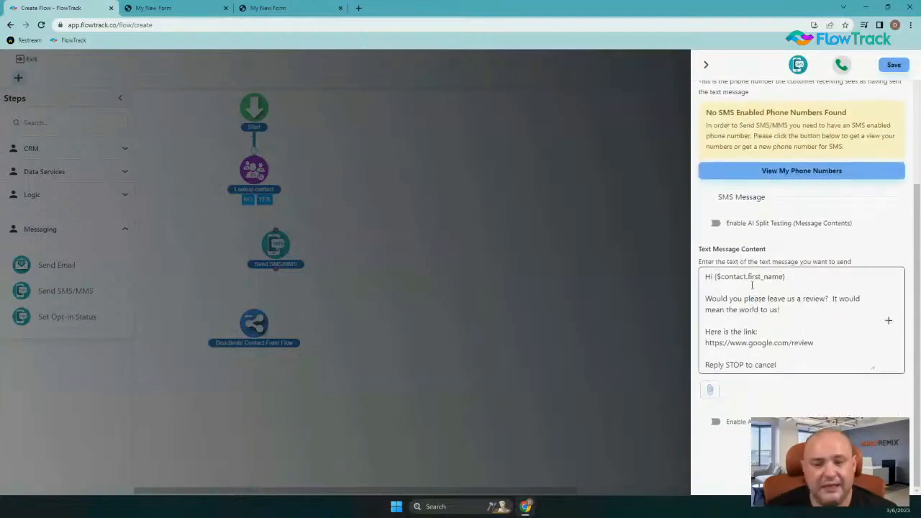